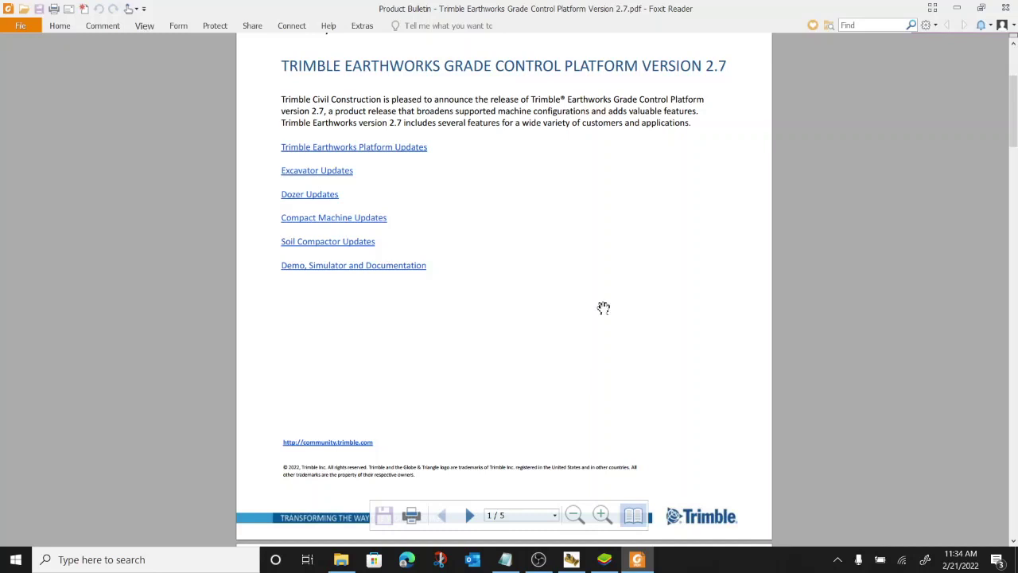
Show the desktop and open Presentation1.jpg in Photos, maximized to full screen
{"action": "key", "text": "super+d"}
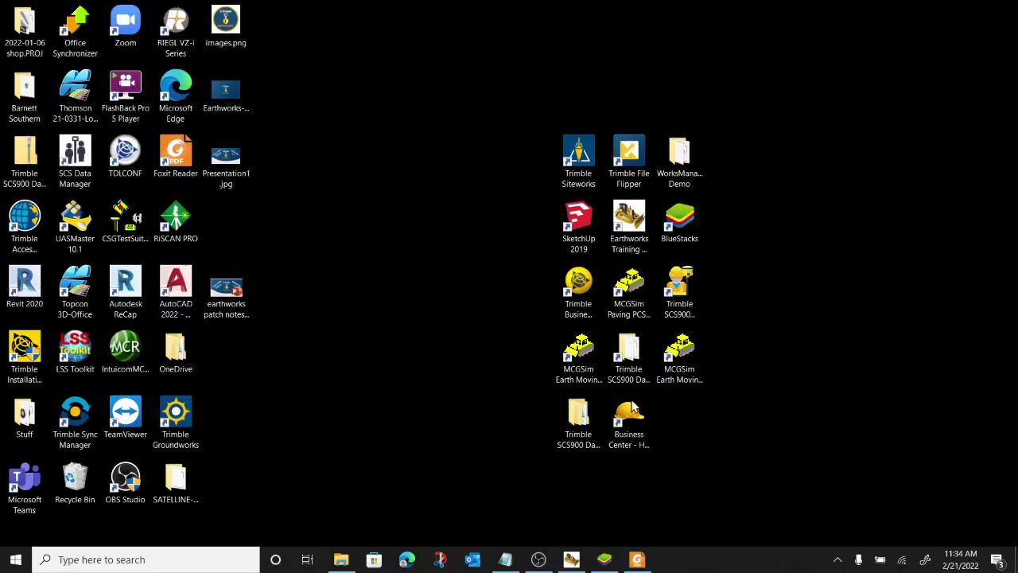
{"action": "double_click", "coordinate": [248, 170]}
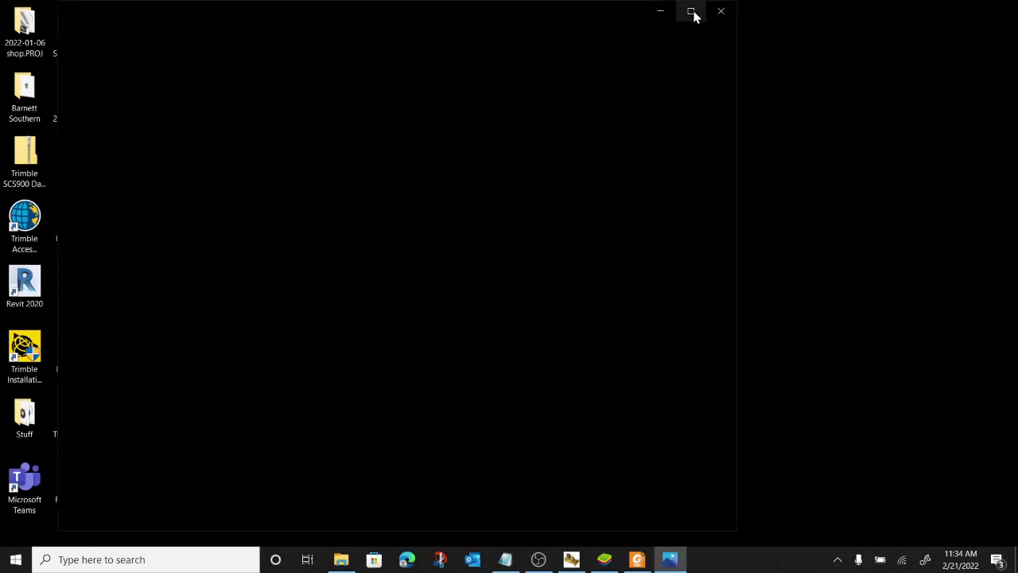
{"action": "left_click", "coordinate": [691, 11]}
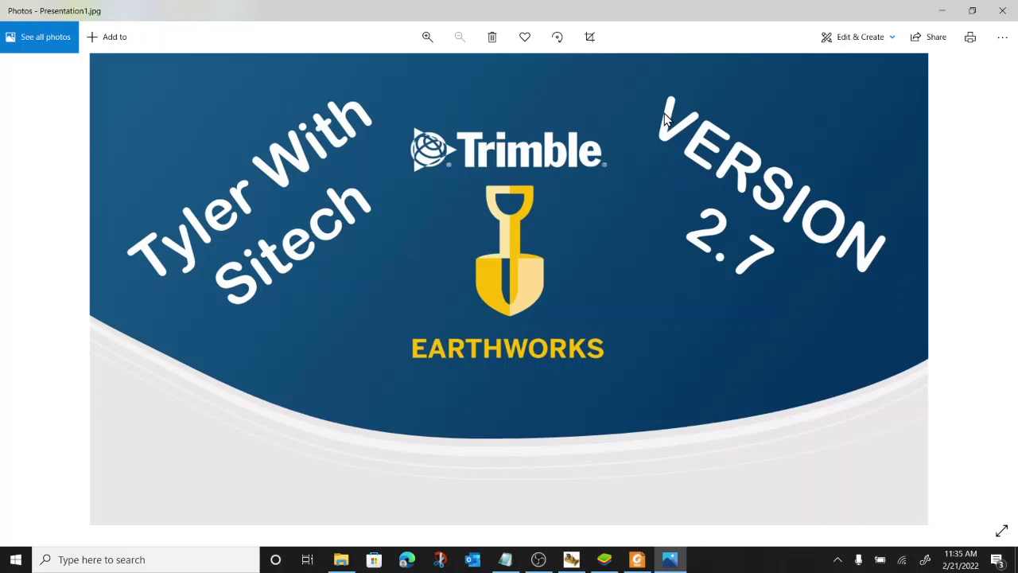
Close the slide and scroll the release-notes PDF down to the Platform Updates page
{"action": "left_click", "coordinate": [1000, 13]}
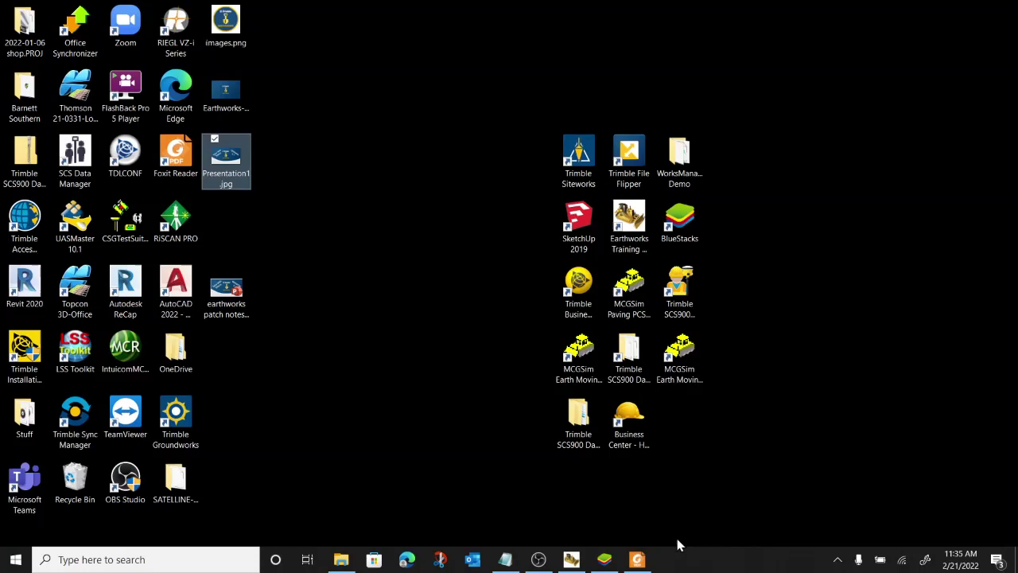
{"action": "left_click", "coordinate": [641, 561]}
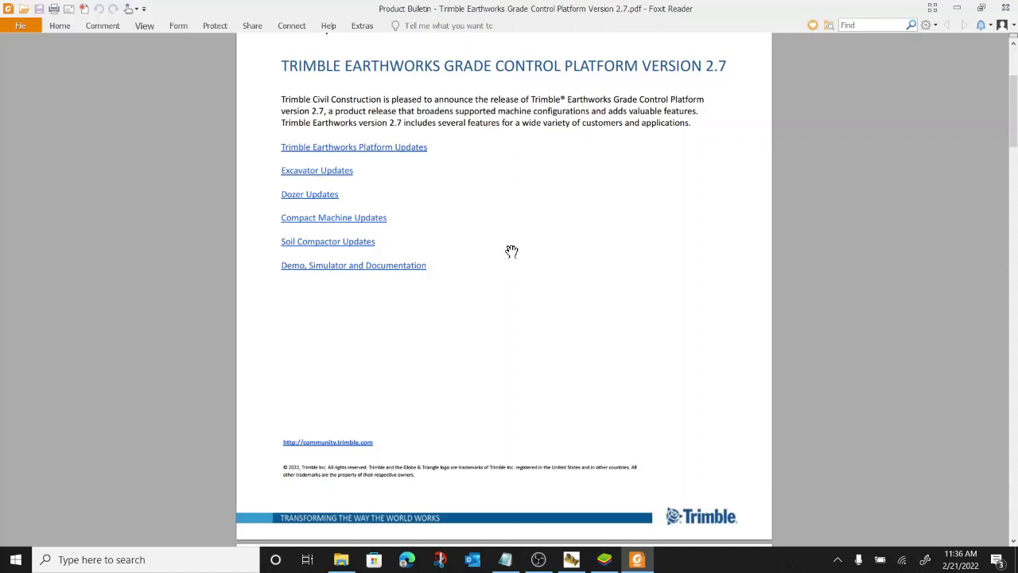
{"action": "scroll", "coordinate": [511, 251], "scroll_direction": "down", "scroll_amount": 5}
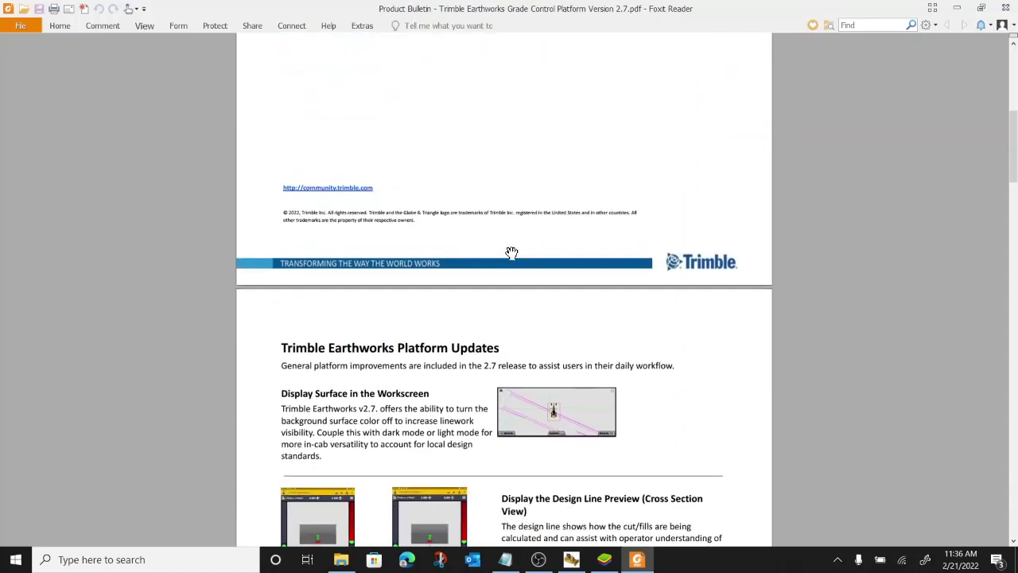
{"action": "scroll", "coordinate": [512, 252], "scroll_direction": "down", "scroll_amount": 5}
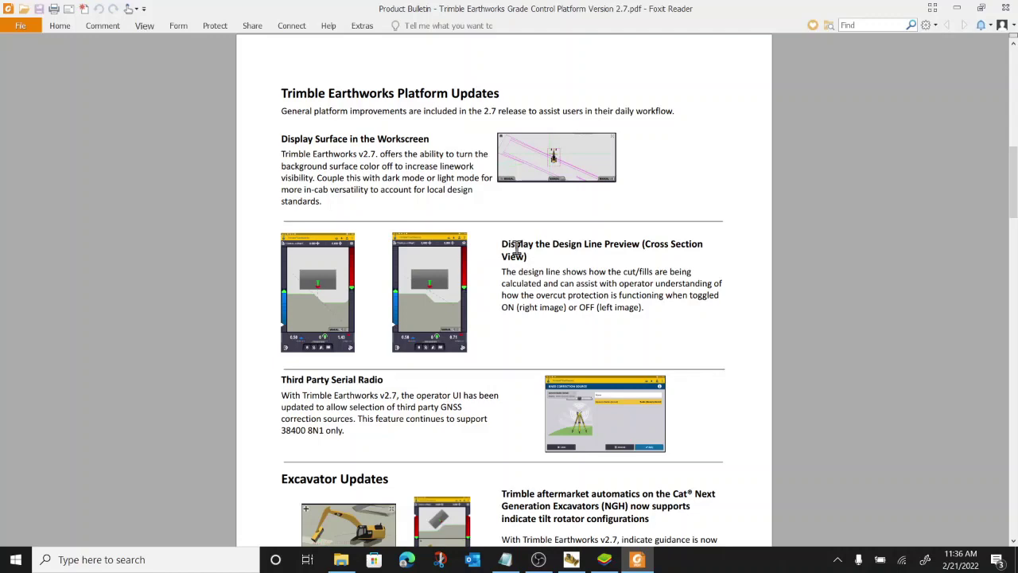
{"action": "left_click", "coordinate": [571, 560]}
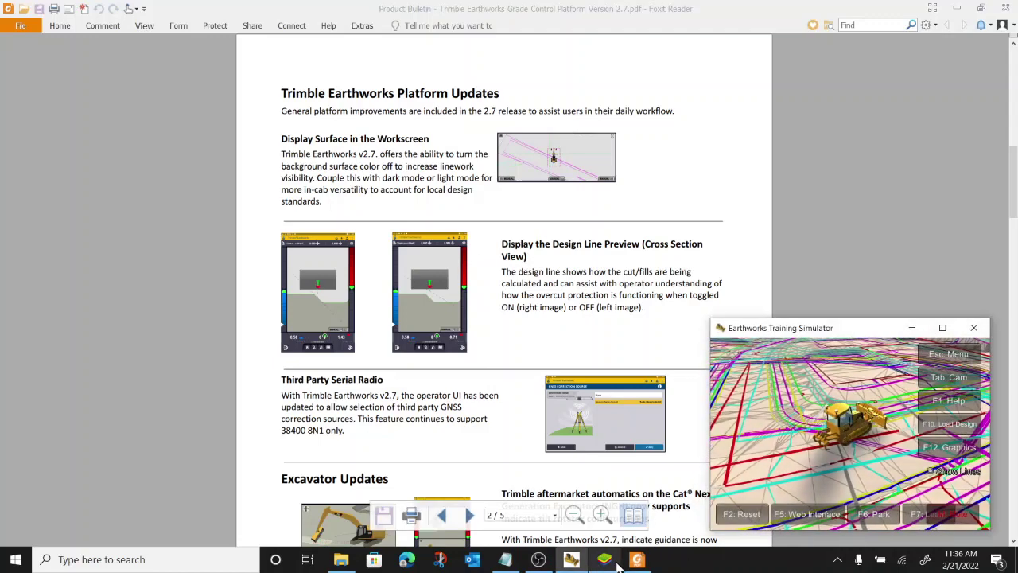
{"action": "left_click", "coordinate": [609, 561]}
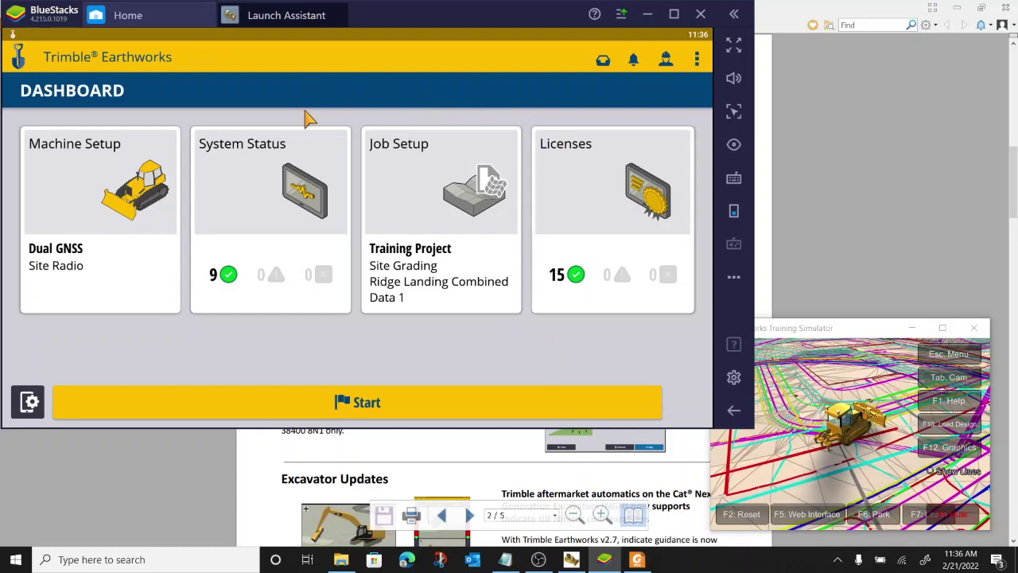
{"action": "left_click", "coordinate": [799, 438]}
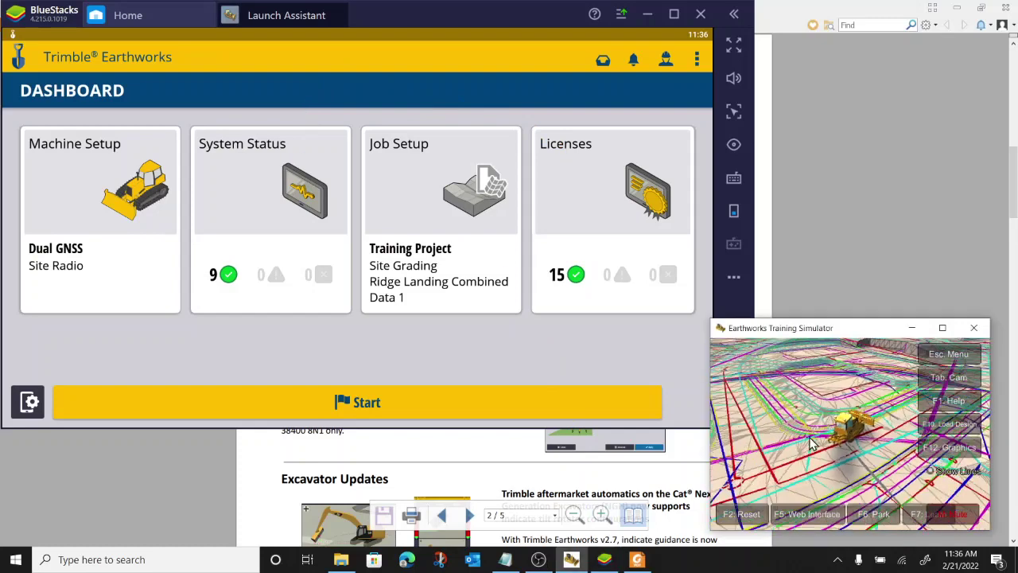
{"action": "left_click", "coordinate": [450, 210]}
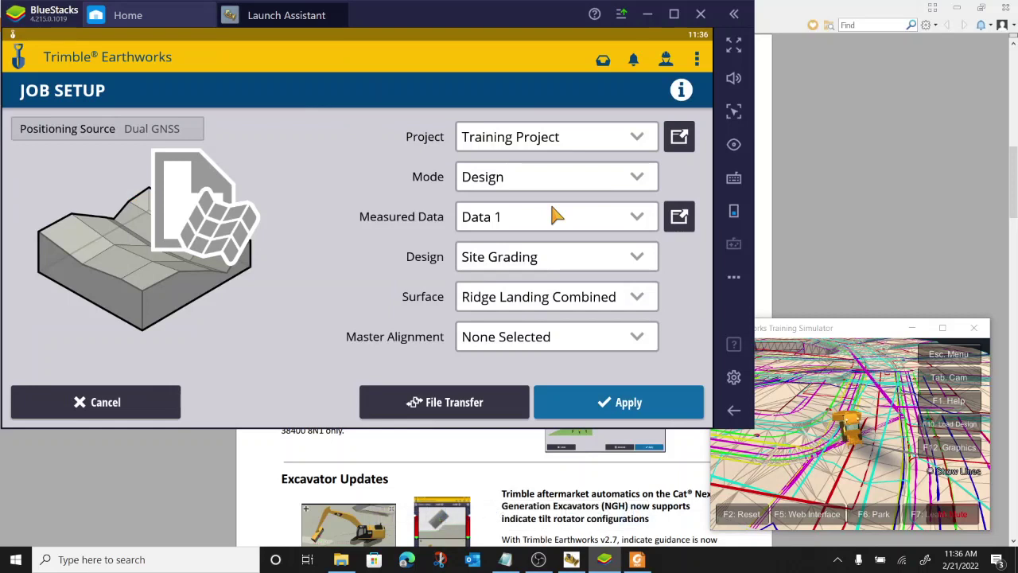
{"action": "left_click", "coordinate": [118, 402]}
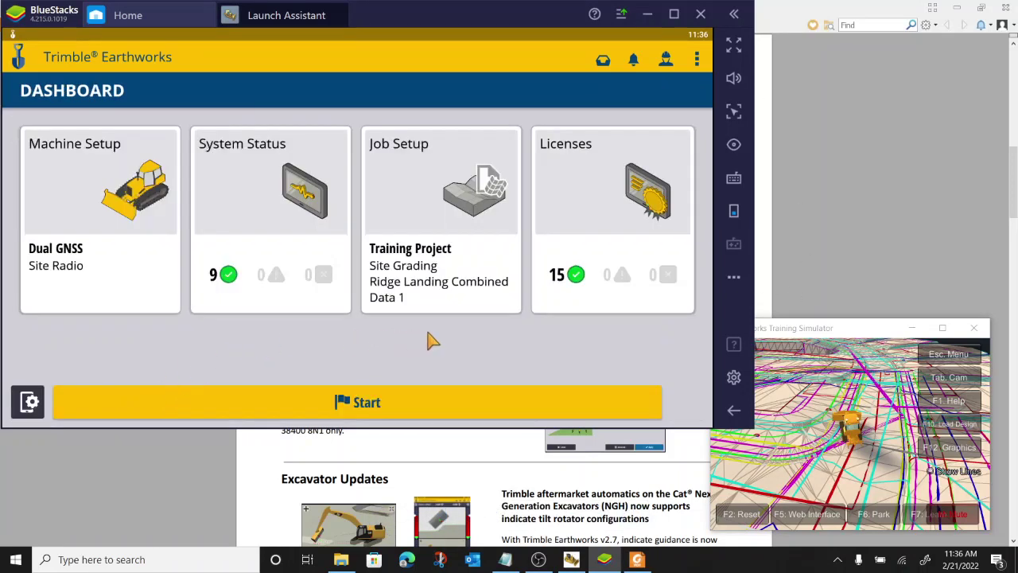
{"action": "left_click", "coordinate": [500, 469]}
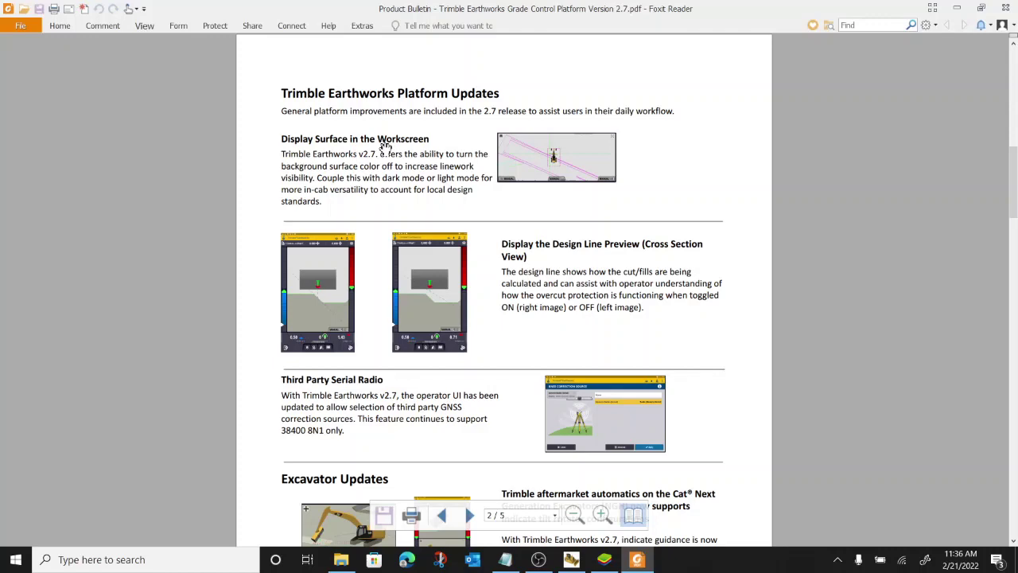
Zoom in on the Display Surface in the Workscreen section on page 2 of 5
{"action": "scroll", "coordinate": [410, 147], "scroll_direction": "up", "scroll_amount": 3, "text": "ctrl"}
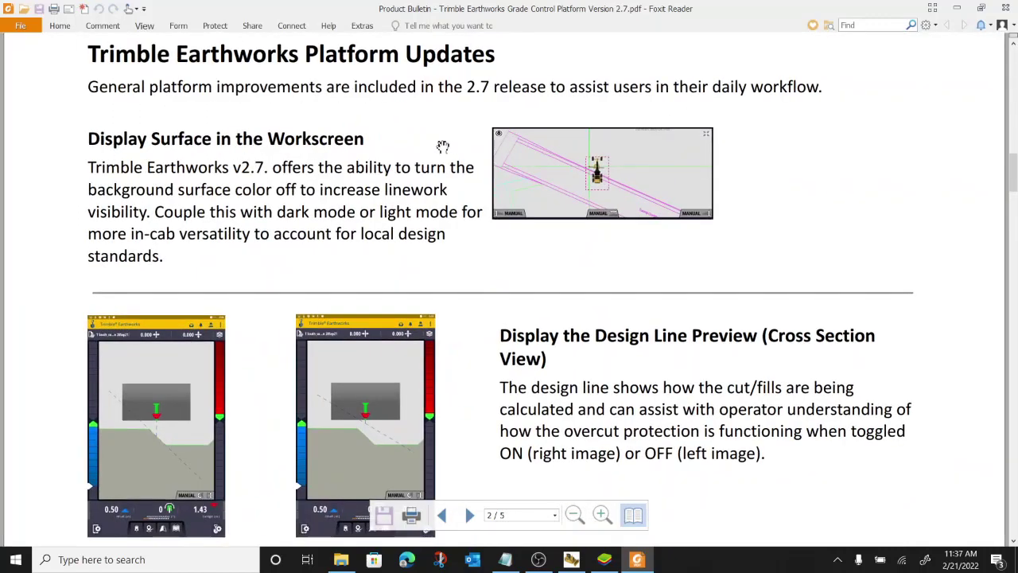
{"action": "scroll", "coordinate": [443, 147], "scroll_direction": "up", "scroll_amount": 4}
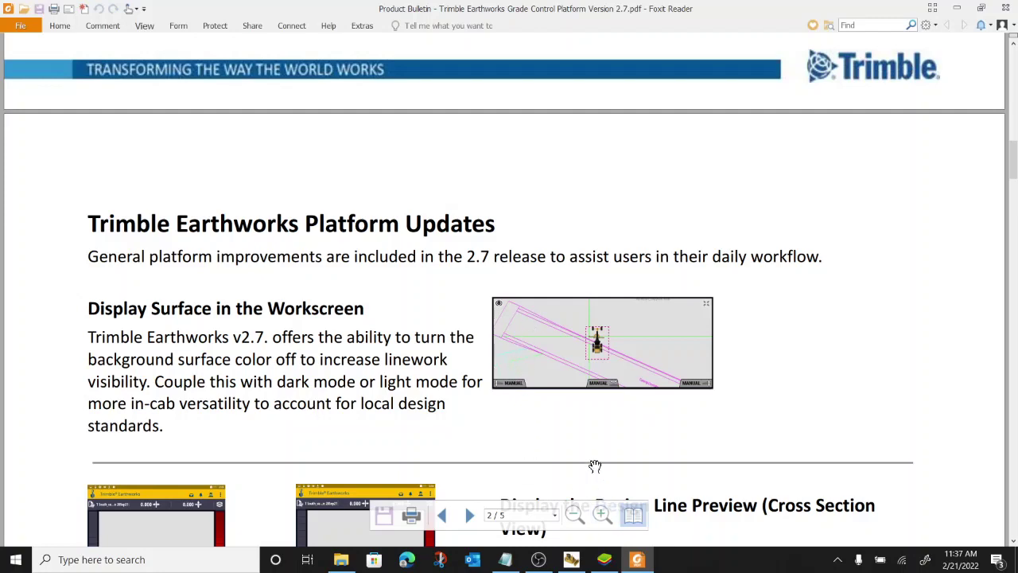
Start the simulator's machine guidance run screen and rotate and zoom out the plan view
{"action": "left_click", "coordinate": [607, 560]}
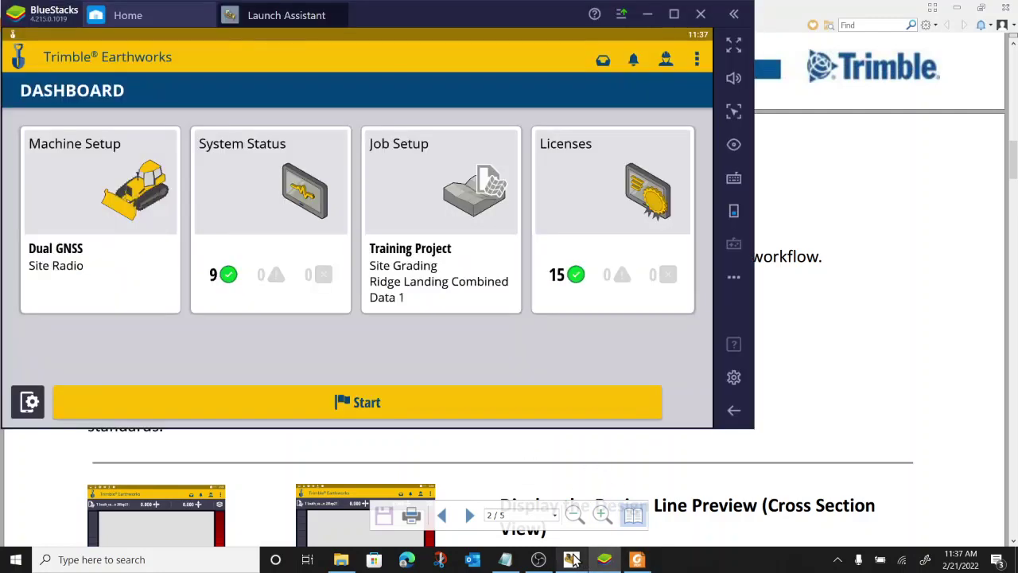
{"action": "left_click", "coordinate": [572, 559]}
{"action": "left_click", "coordinate": [517, 416]}
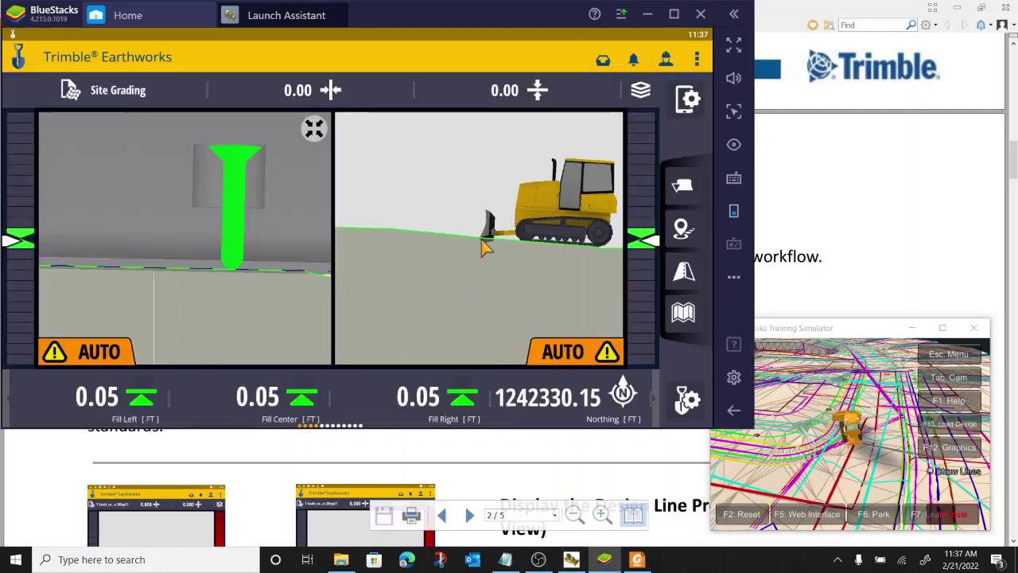
{"action": "left_click", "coordinate": [315, 128]}
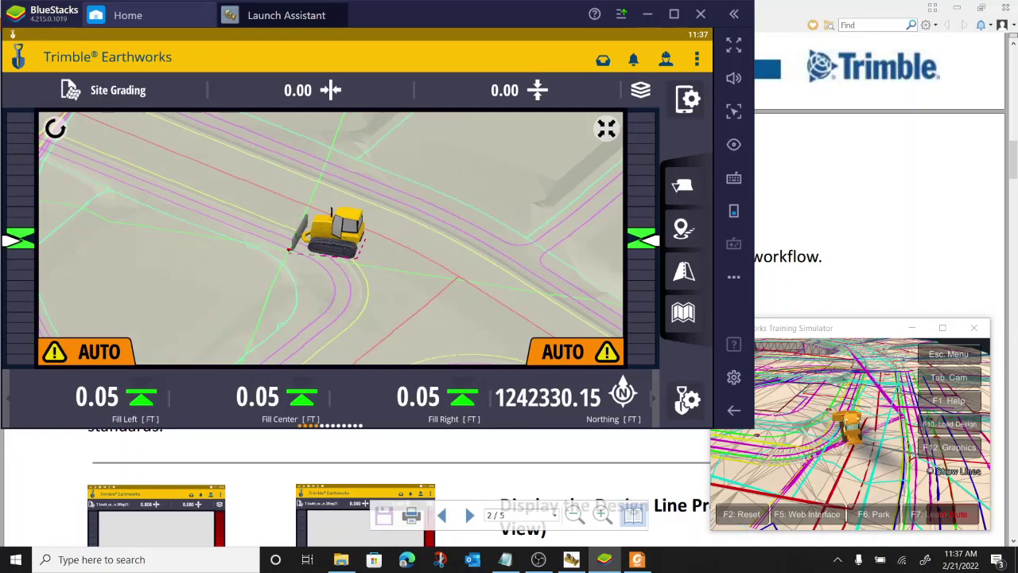
{"action": "left_click", "coordinate": [466, 193]}
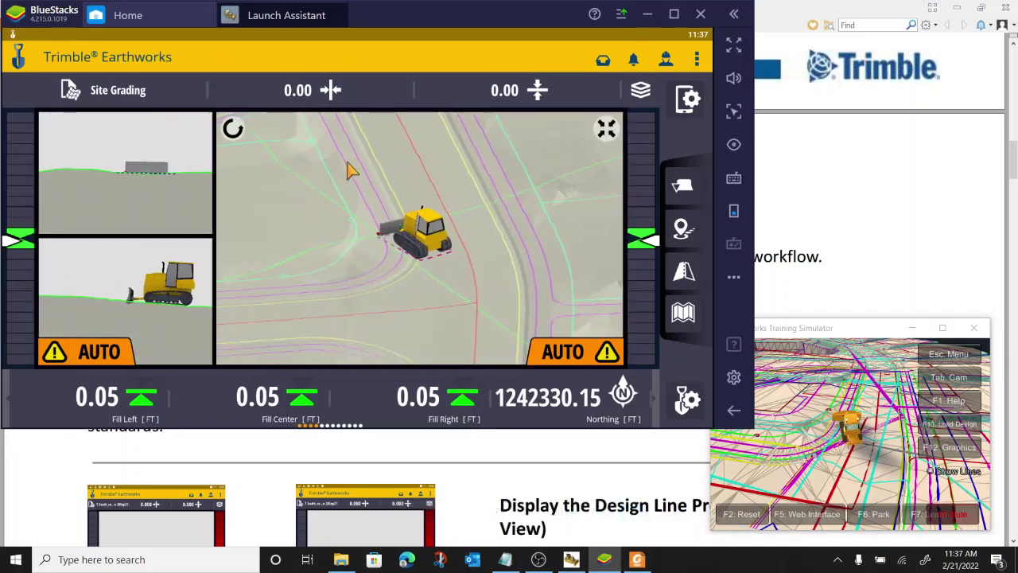
{"action": "left_click_drag", "start_coordinate": [505, 175], "coordinate": [495, 198]}
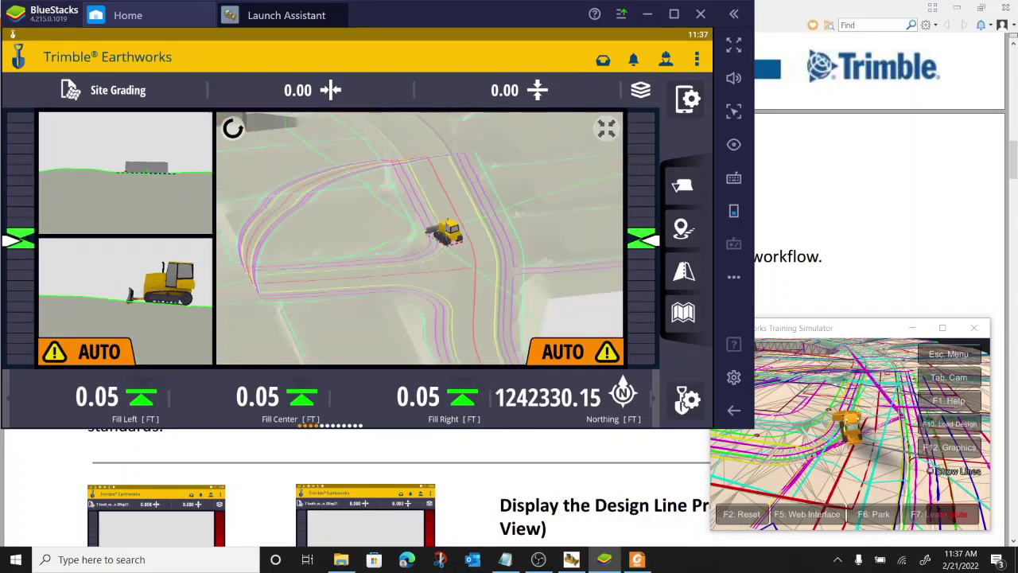
Turn off the background surface display in the overlay settings and apply it
{"action": "left_click", "coordinate": [641, 92]}
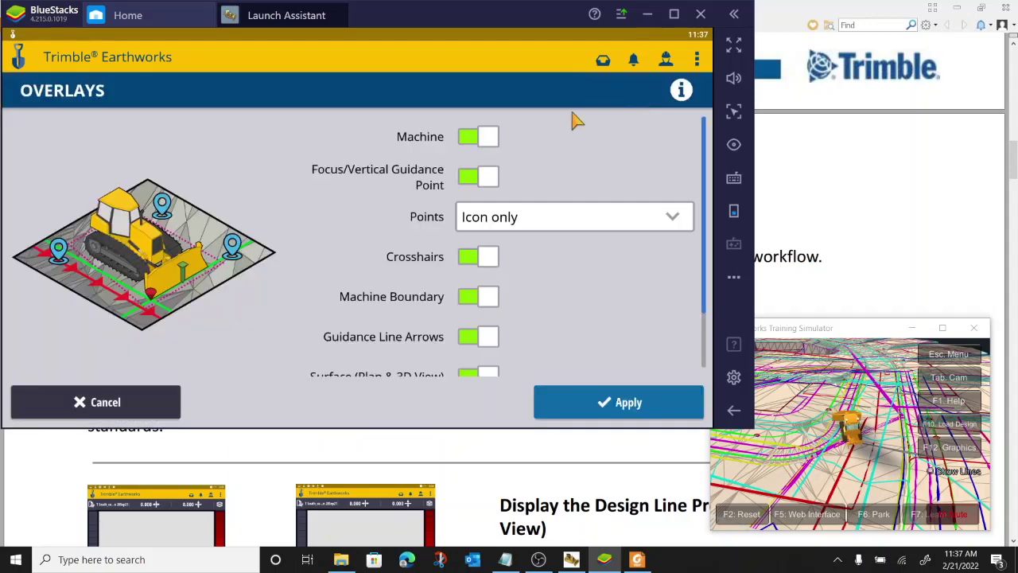
{"action": "left_click_drag", "start_coordinate": [387, 280], "coordinate": [390, 191]}
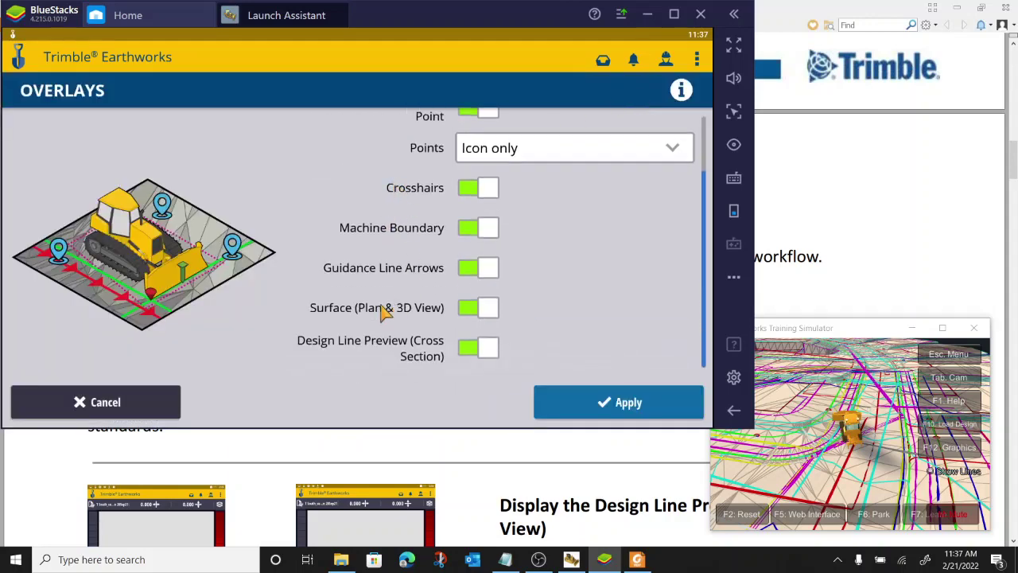
{"action": "left_click", "coordinate": [471, 307]}
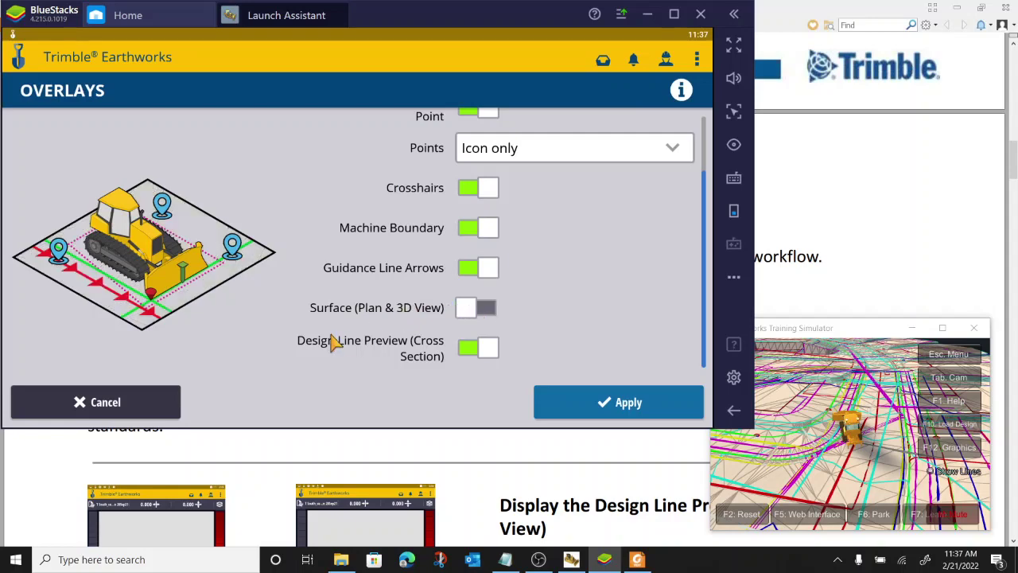
{"action": "left_click", "coordinate": [645, 412]}
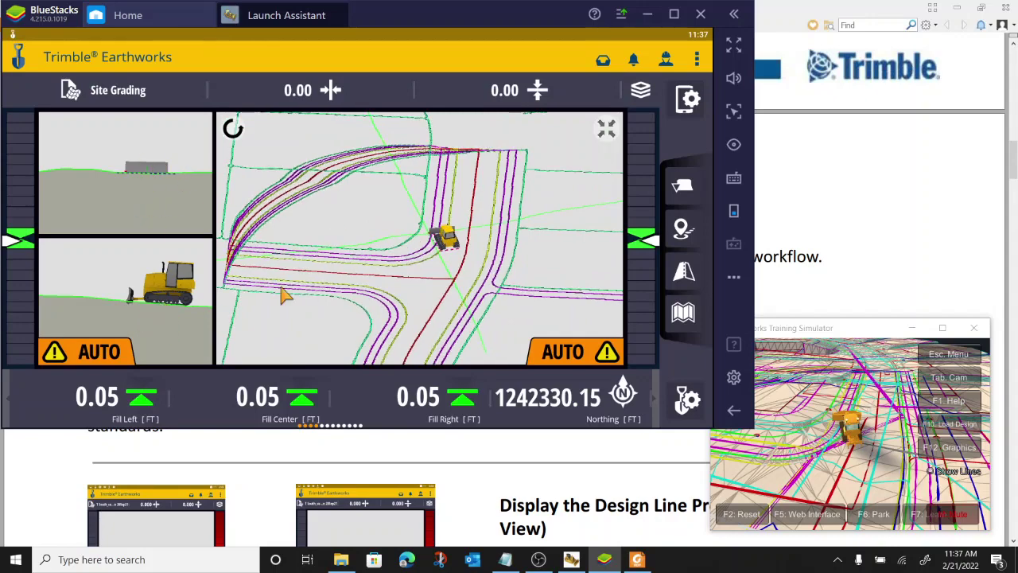
Switch the main view to a zoomed-out, heading-up Plan view, then return to the PDF
{"action": "left_click", "coordinate": [374, 269]}
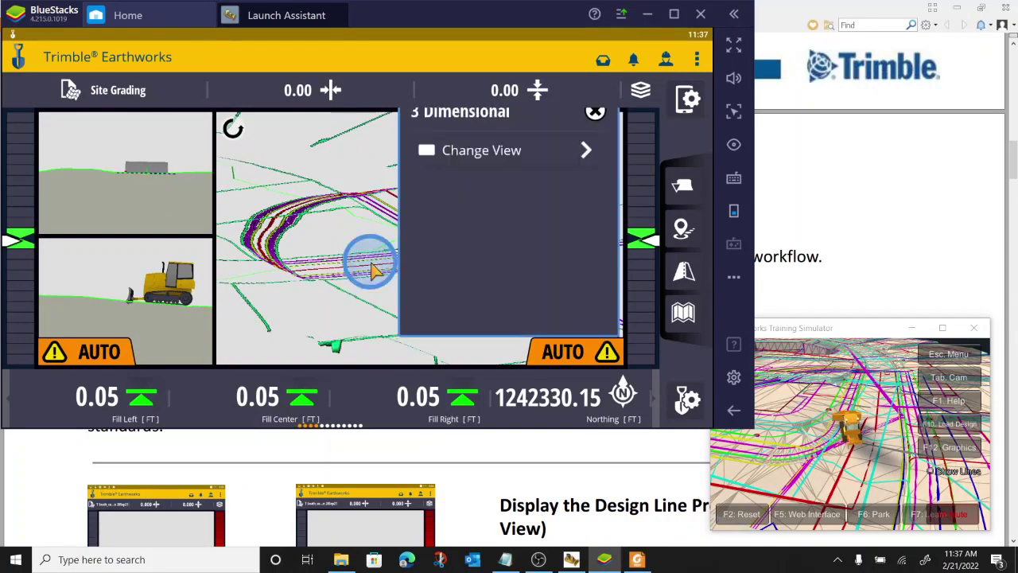
{"action": "left_click", "coordinate": [472, 155]}
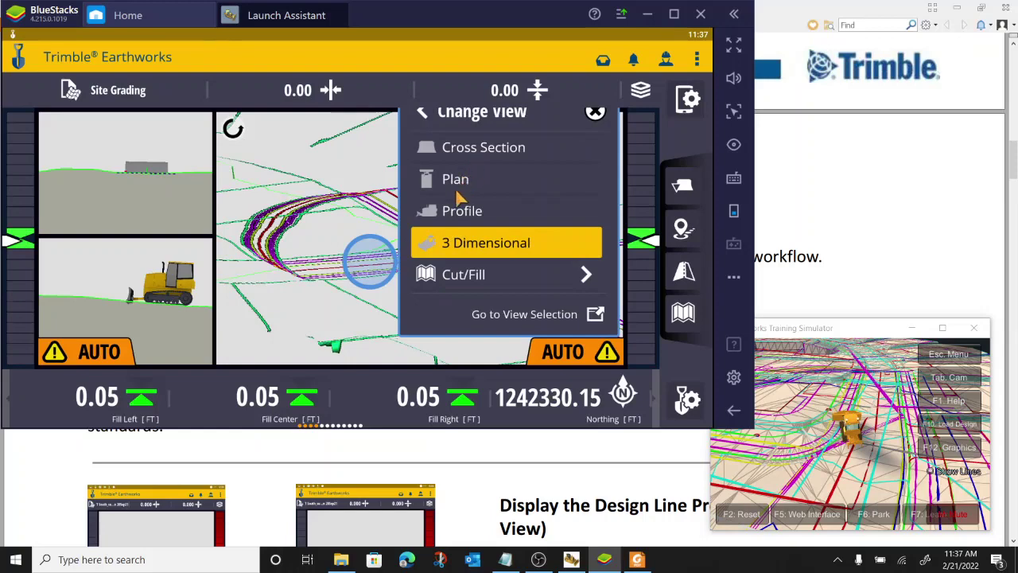
{"action": "left_click", "coordinate": [461, 185]}
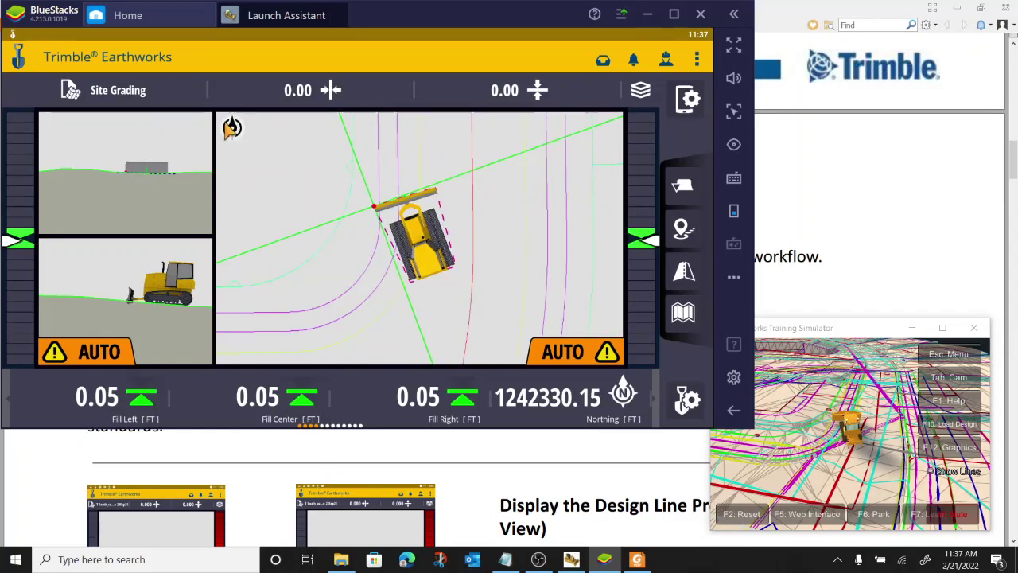
{"action": "left_click", "coordinate": [231, 127]}
{"action": "scroll", "coordinate": [477, 327], "scroll_direction": "down", "scroll_amount": 2}
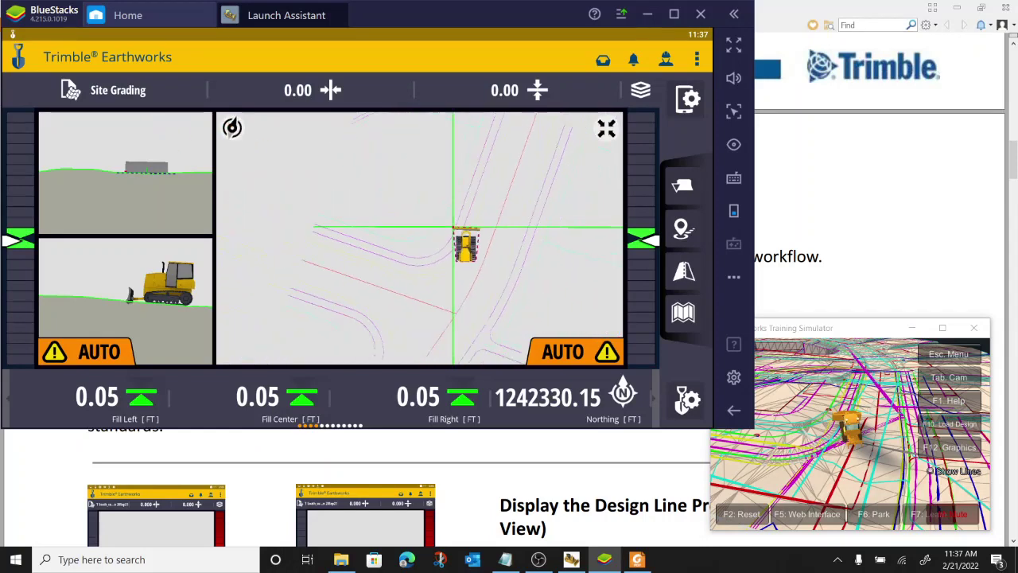
{"action": "scroll", "coordinate": [523, 211], "scroll_direction": "down", "scroll_amount": 3}
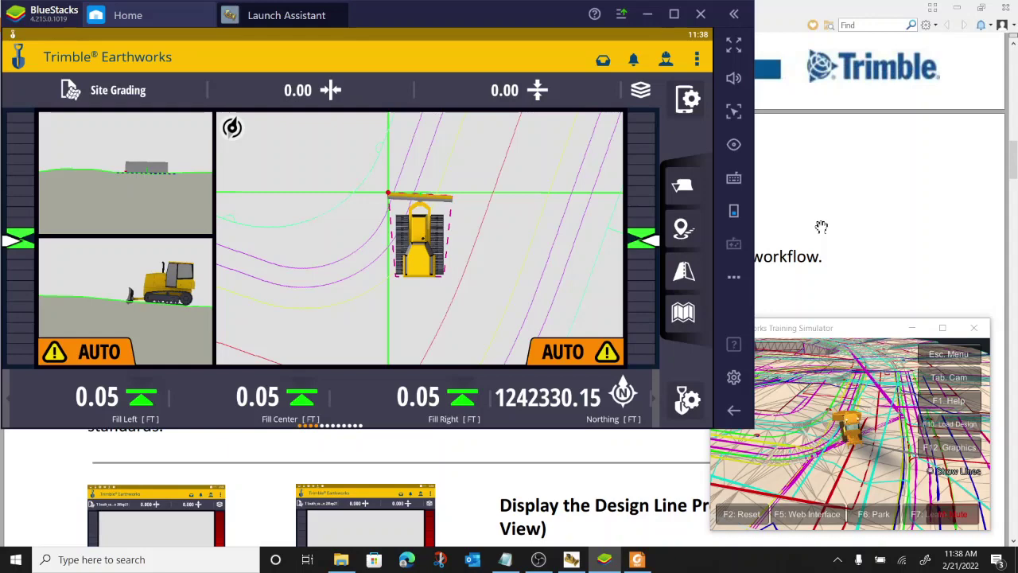
{"action": "left_click", "coordinate": [822, 226]}
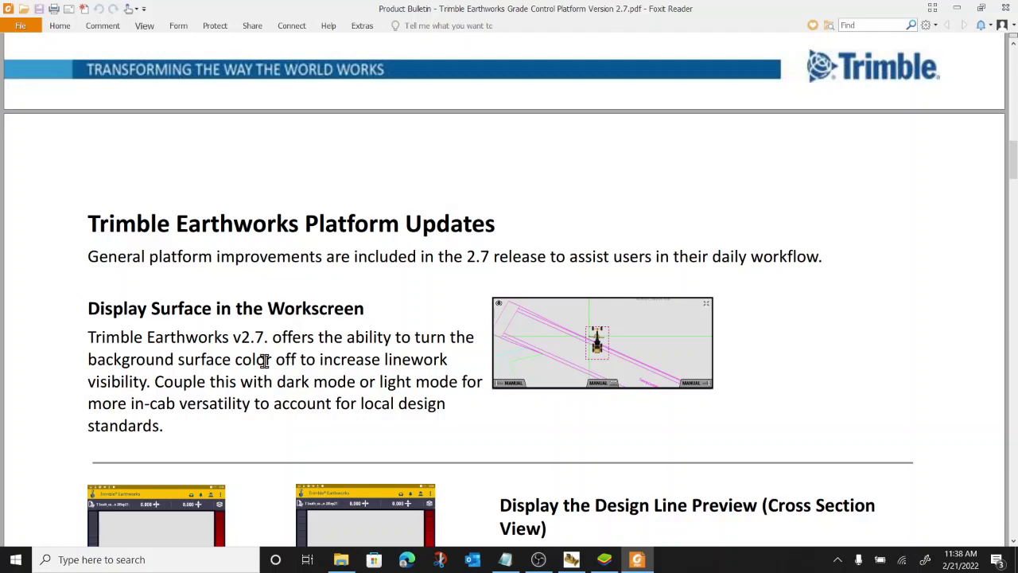
Scroll the PDF to the Design Line Preview and Third Party Serial Radio sections
{"action": "scroll", "coordinate": [274, 358], "scroll_direction": "down", "scroll_amount": 4}
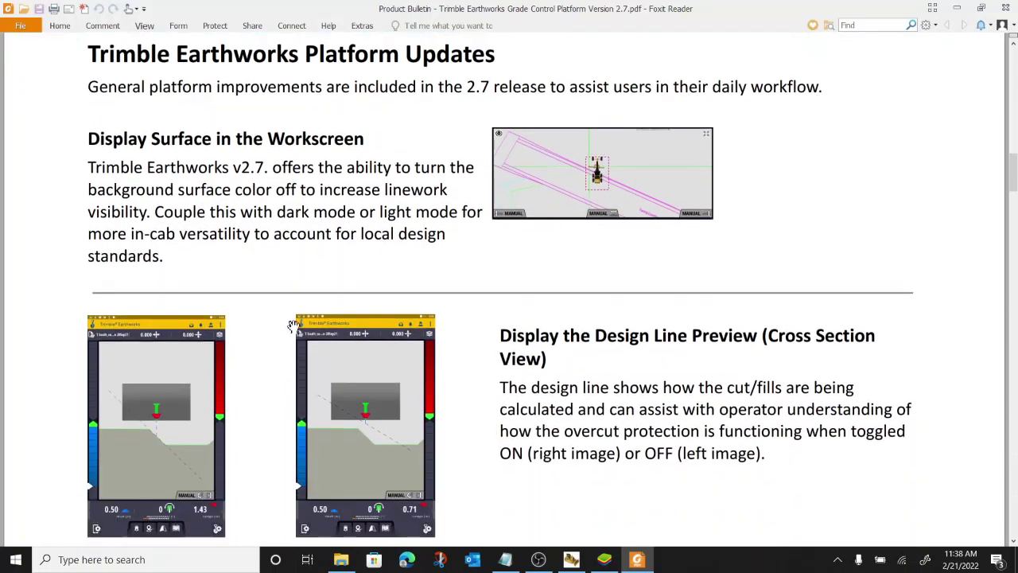
{"action": "scroll", "coordinate": [364, 264], "scroll_direction": "down", "scroll_amount": 3}
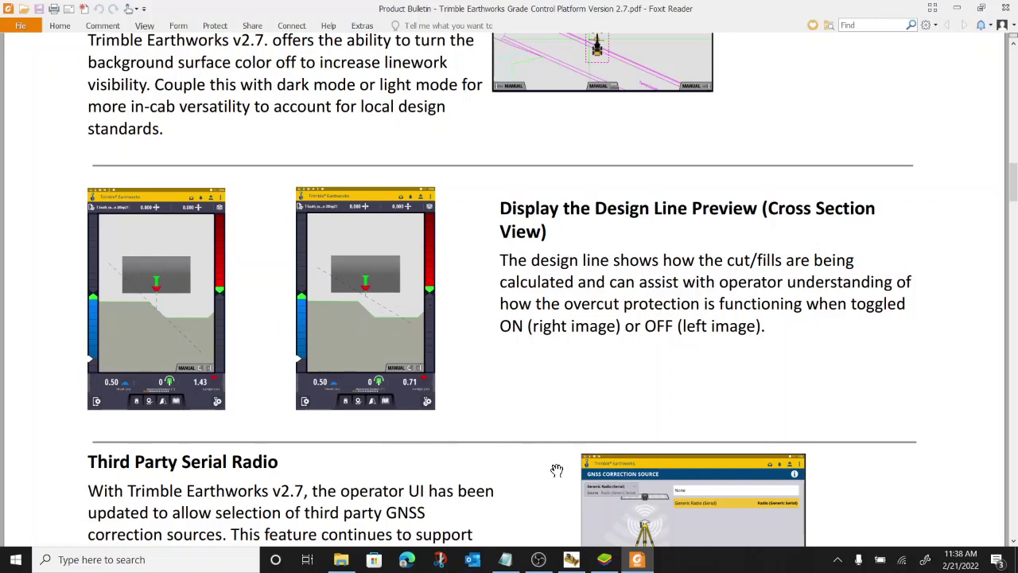
Confirm Design Line Preview (Cross Section) is on in the Earthworks Overlays panel and apply
{"action": "left_click", "coordinate": [581, 559]}
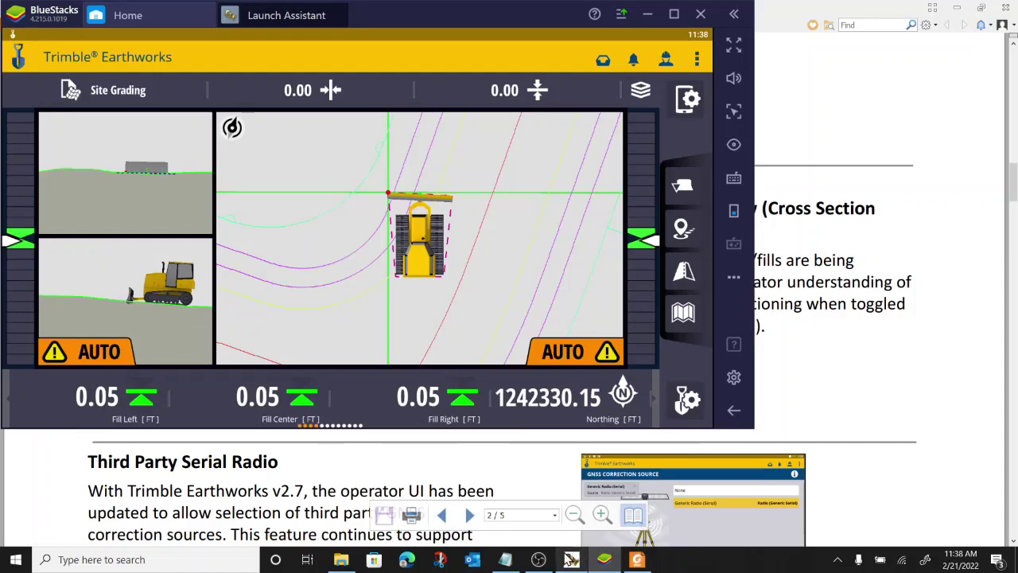
{"action": "left_click", "coordinate": [571, 559]}
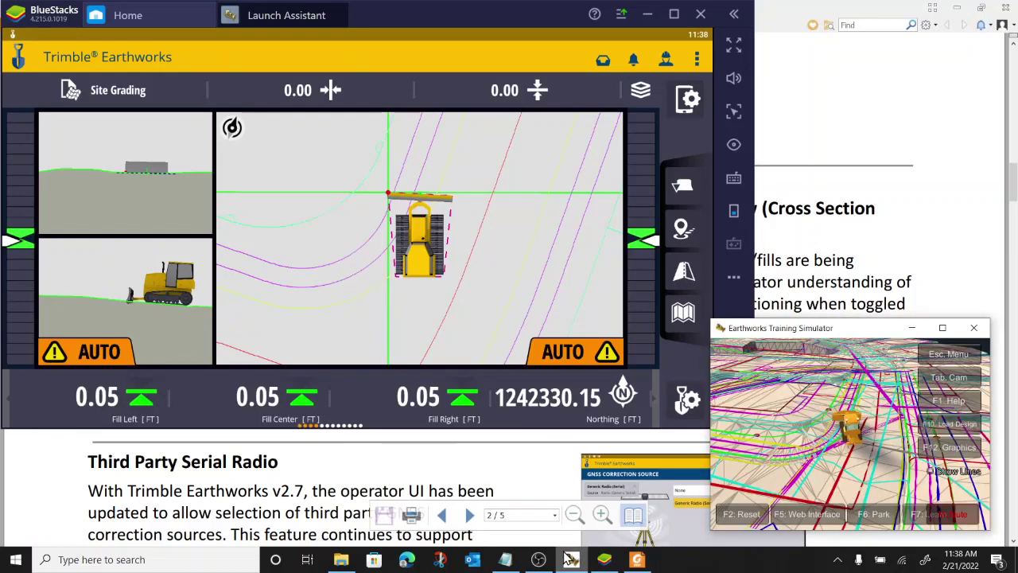
{"action": "left_click", "coordinate": [641, 90]}
{"action": "scroll", "coordinate": [436, 280], "scroll_direction": "down", "scroll_amount": 1}
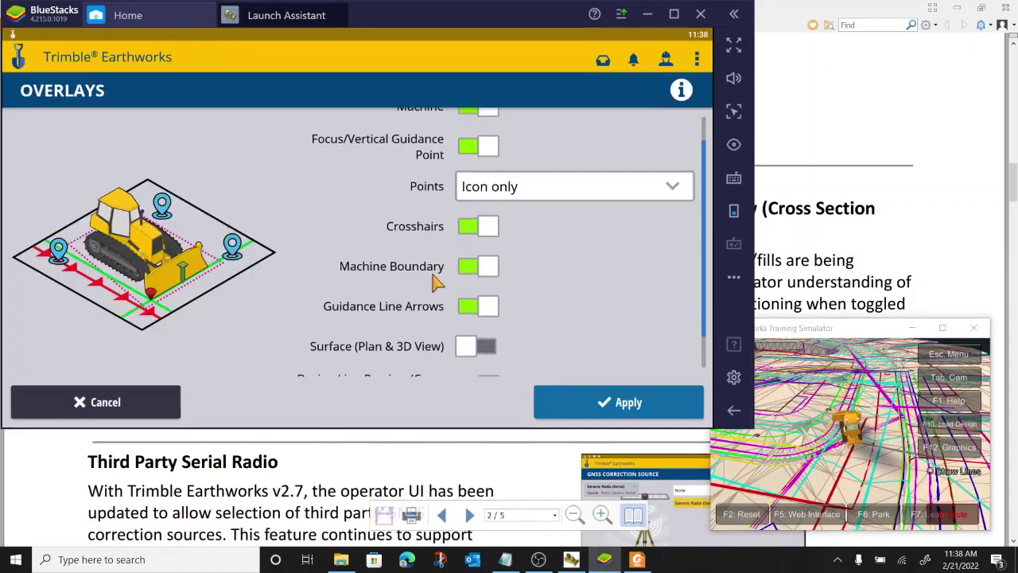
{"action": "scroll", "coordinate": [436, 280], "scroll_direction": "down", "scroll_amount": 1}
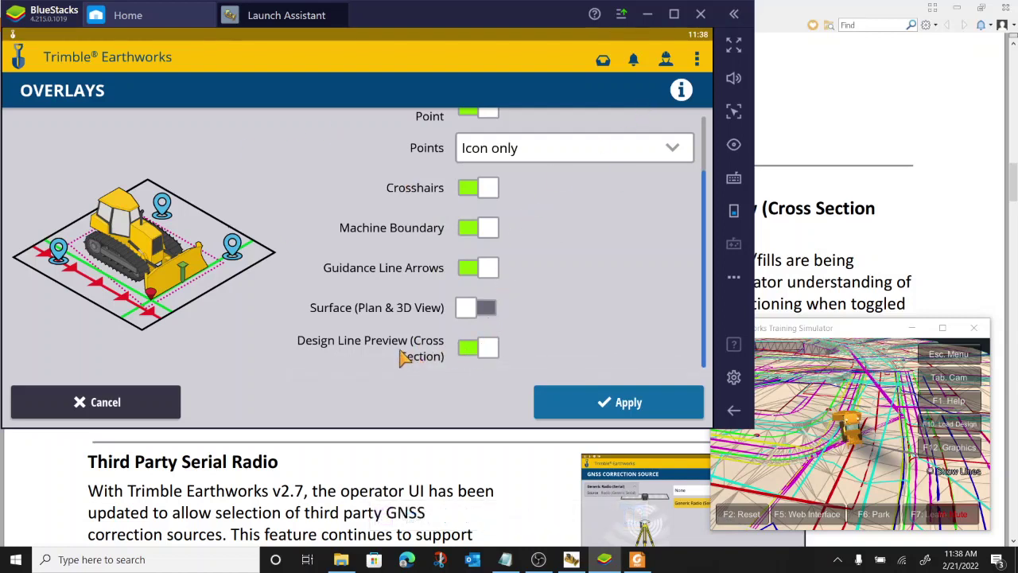
{"action": "left_click", "coordinate": [561, 403]}
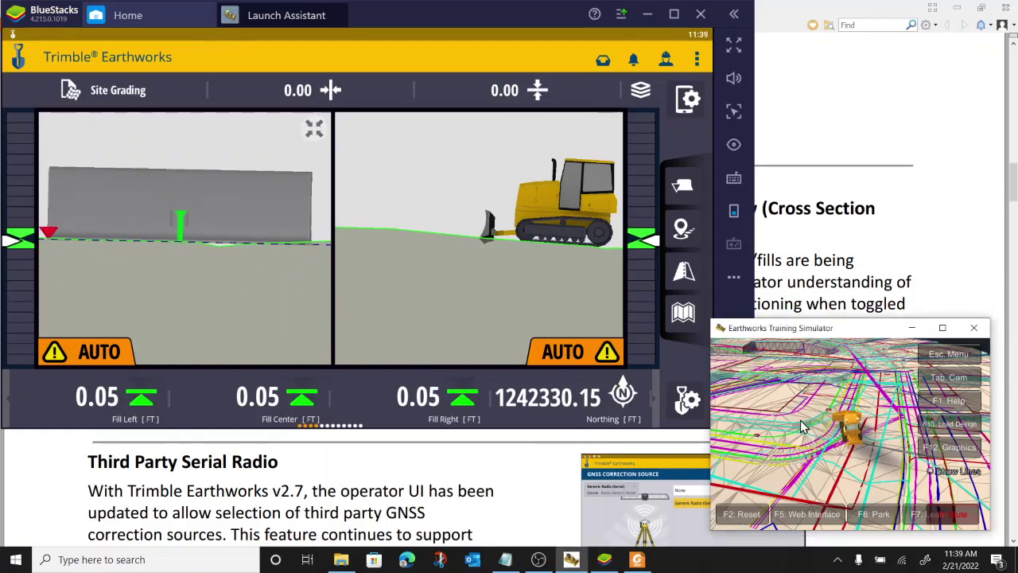
Switch blade control to manual and zoom the profile view panel
{"action": "key", "text": "Left"}
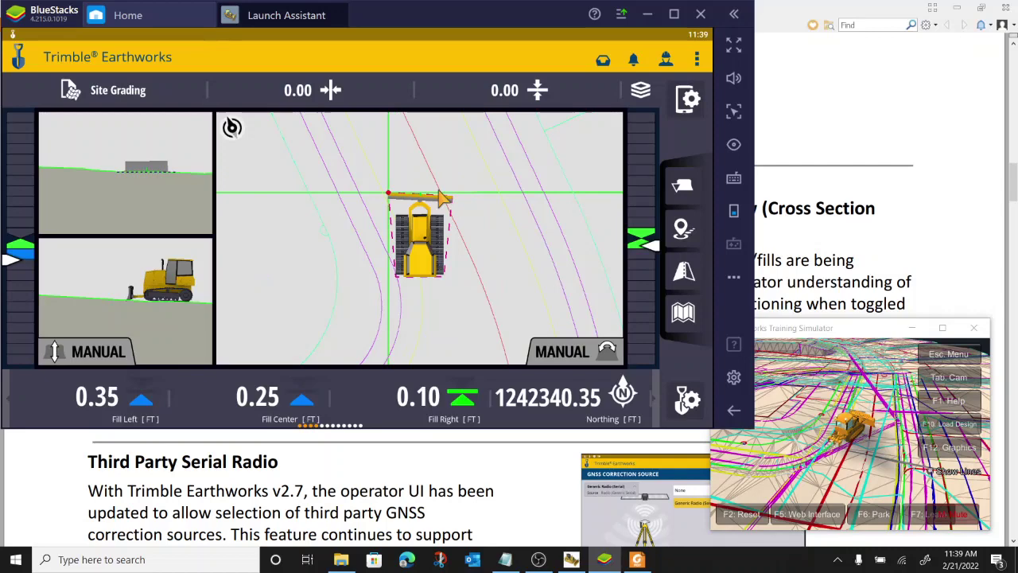
{"action": "left_click", "coordinate": [791, 424]}
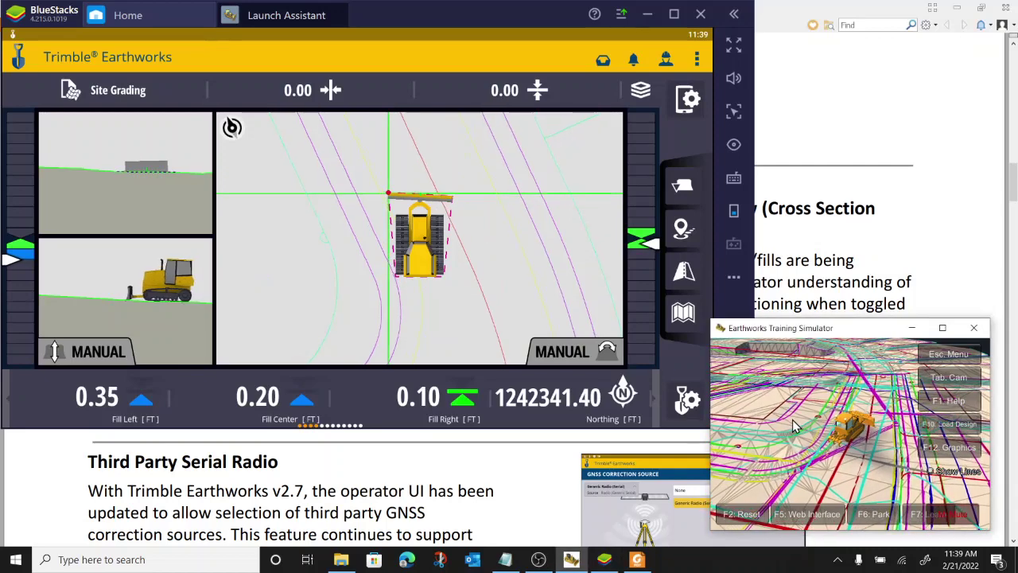
{"action": "left_click", "coordinate": [614, 326]}
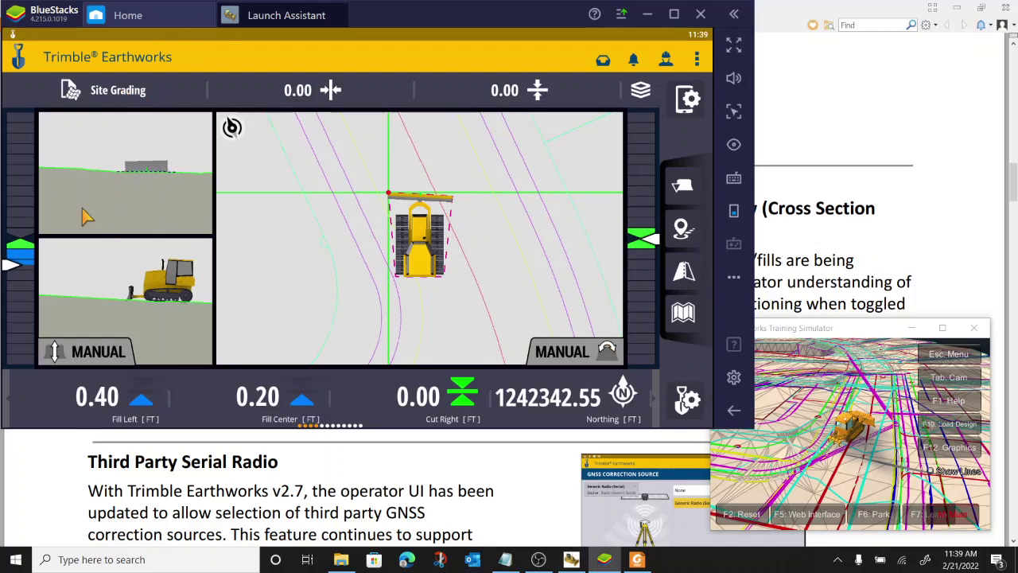
{"action": "left_click", "coordinate": [148, 204]}
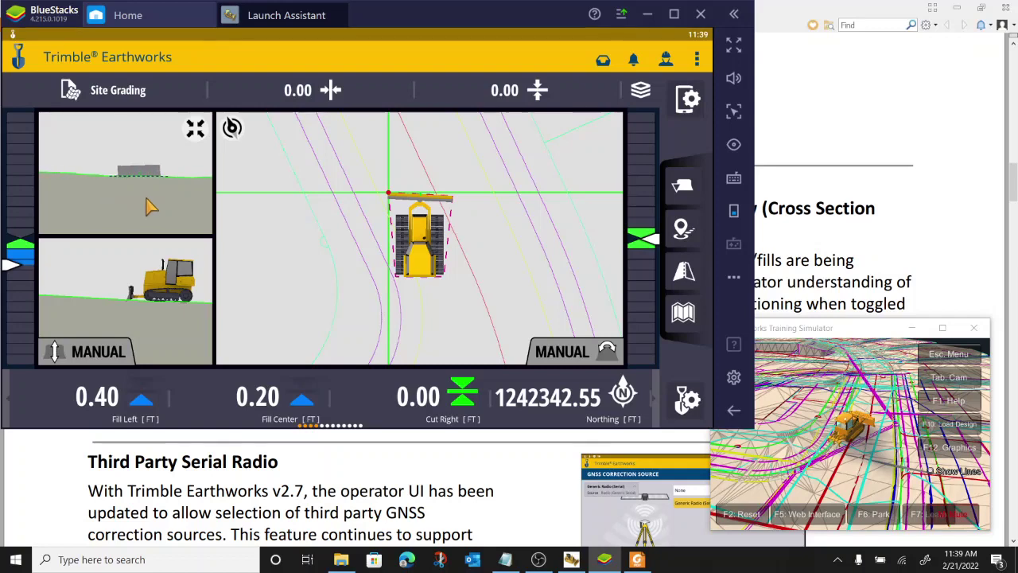
{"action": "scroll", "coordinate": [170, 119], "scroll_direction": "up", "scroll_amount": 5}
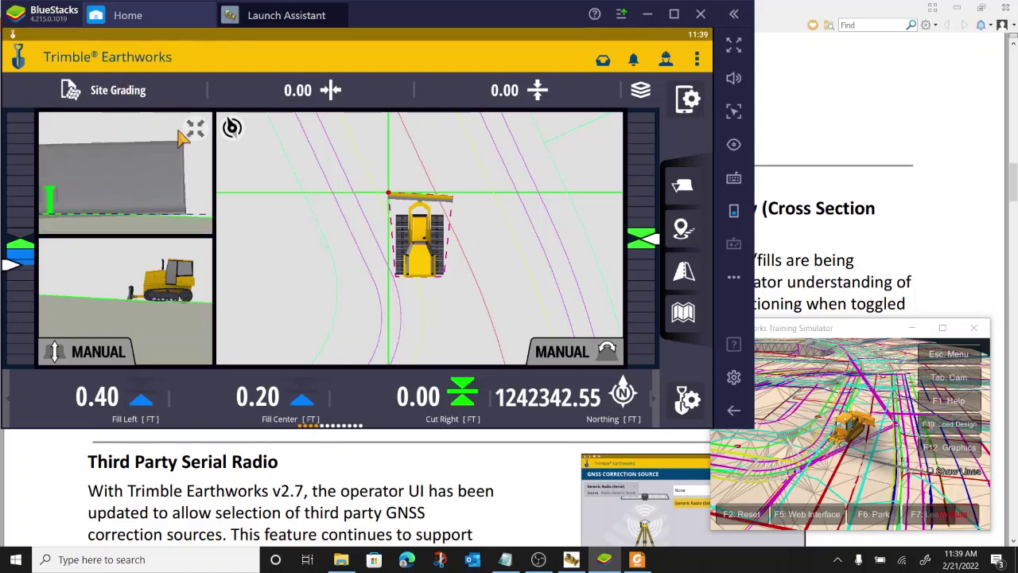
{"action": "scroll", "coordinate": [182, 136], "scroll_direction": "down", "scroll_amount": 5}
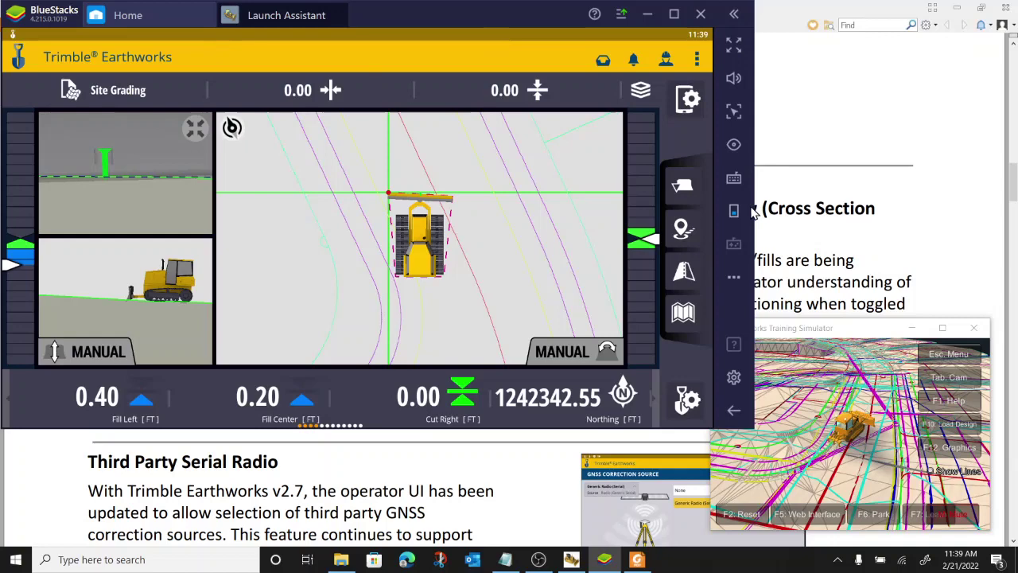
Drive the dozer, then toggle the main view to full 3-D perspective and back
{"action": "left_click", "coordinate": [868, 396]}
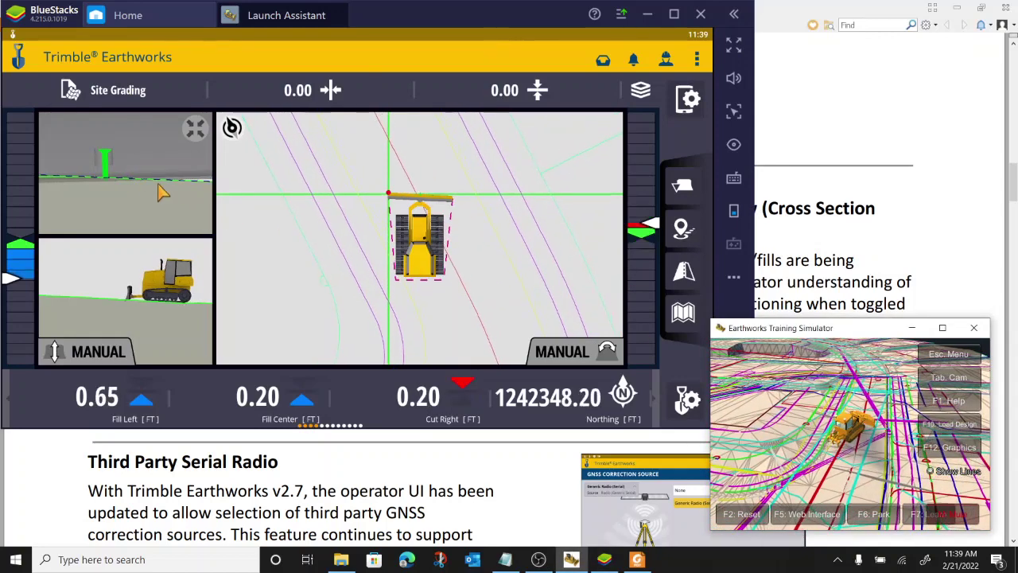
{"action": "left_click", "coordinate": [41, 183]}
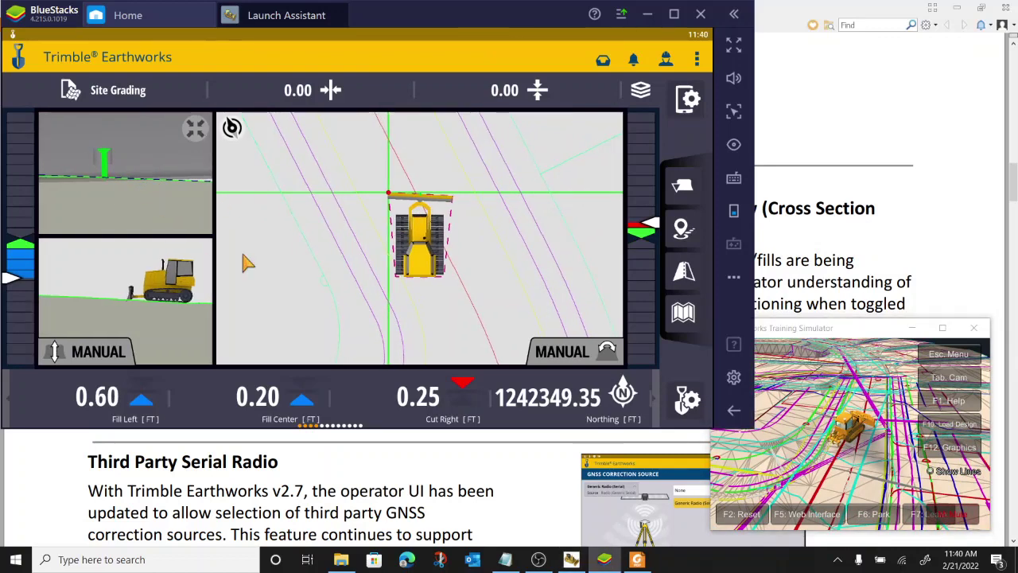
{"action": "left_click", "coordinate": [926, 457]}
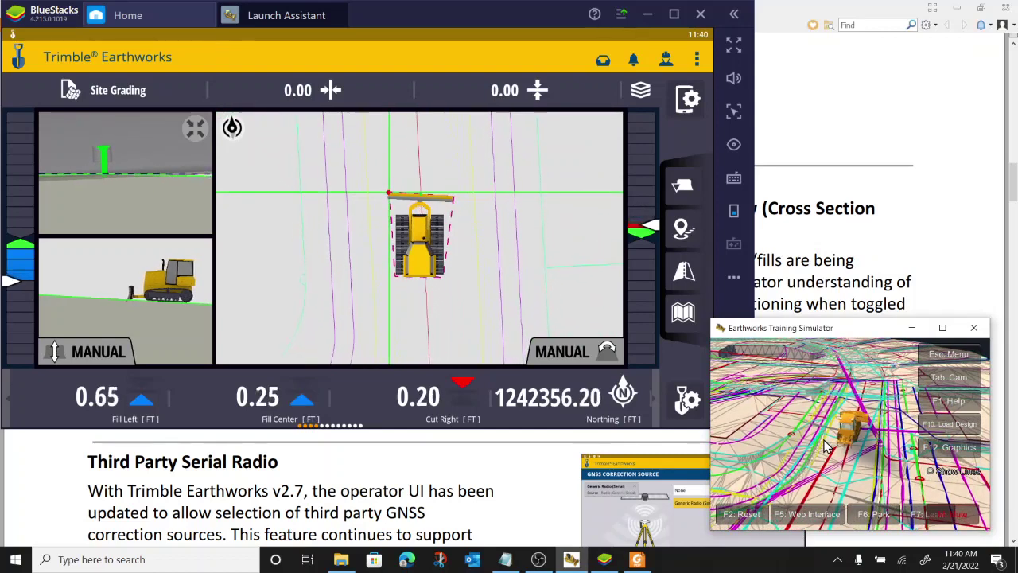
{"action": "key", "text": "alt+Tab"}
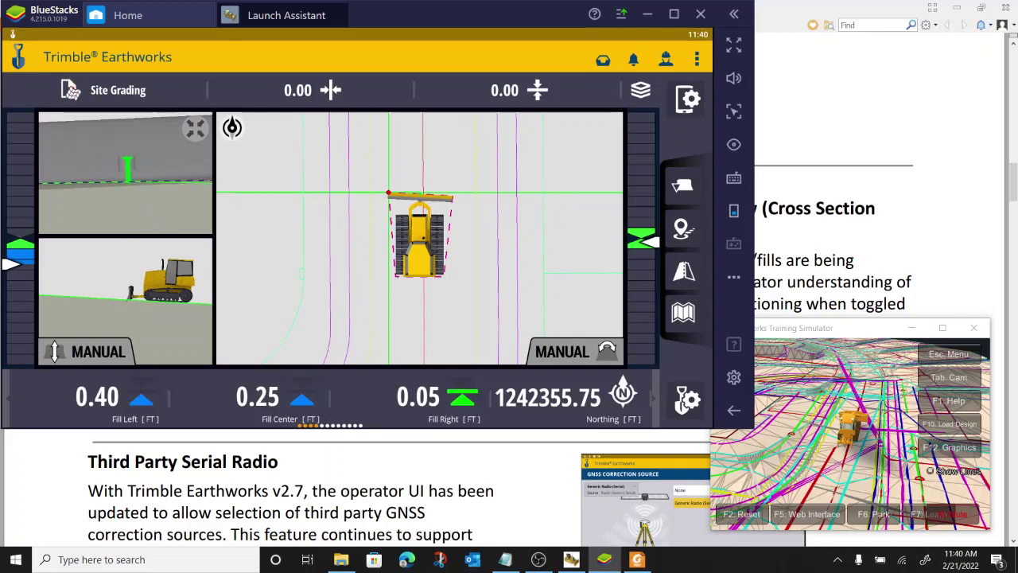
{"action": "left_click", "coordinate": [195, 129]}
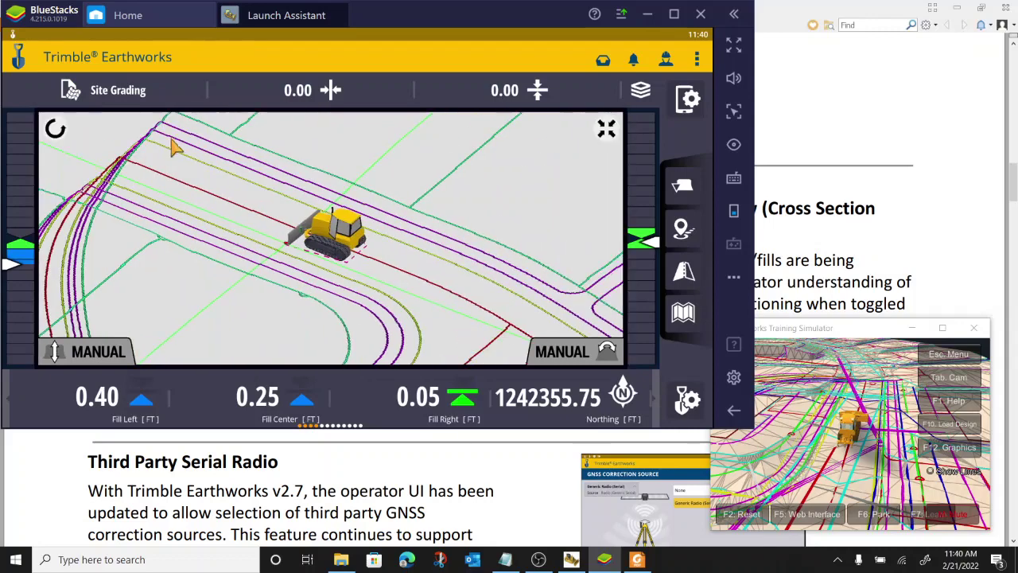
{"action": "left_click", "coordinate": [327, 180]}
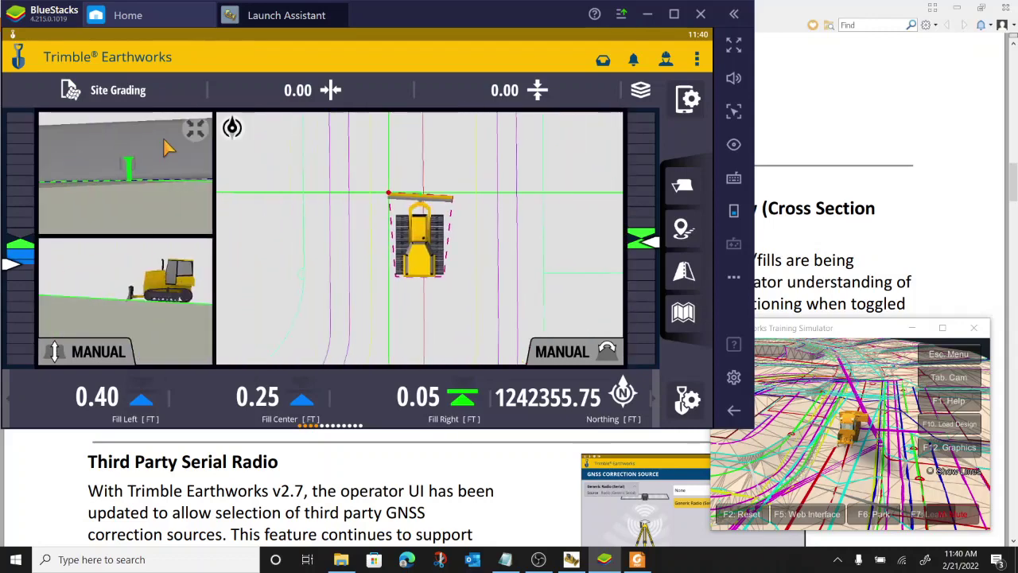
Switch blade control back to automatic and return to the release-notes PDF
{"action": "left_click", "coordinate": [843, 414]}
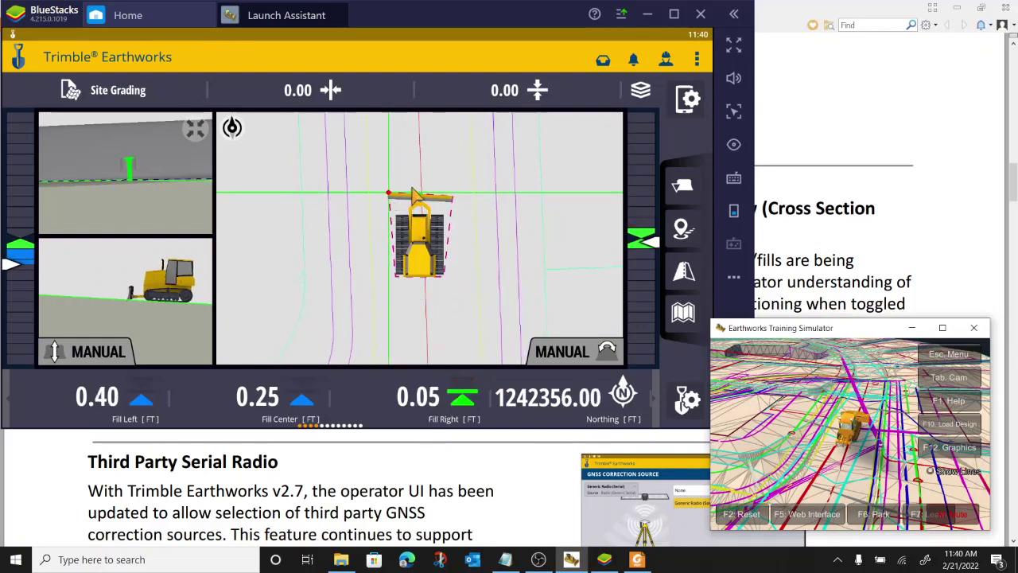
{"action": "left_click", "coordinate": [157, 201]}
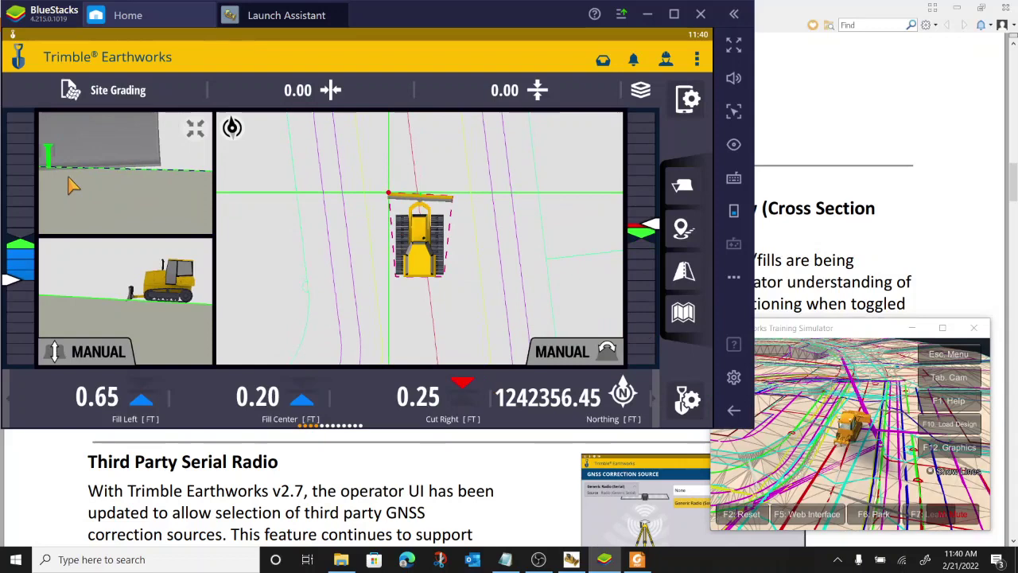
{"action": "left_click", "coordinate": [853, 447]}
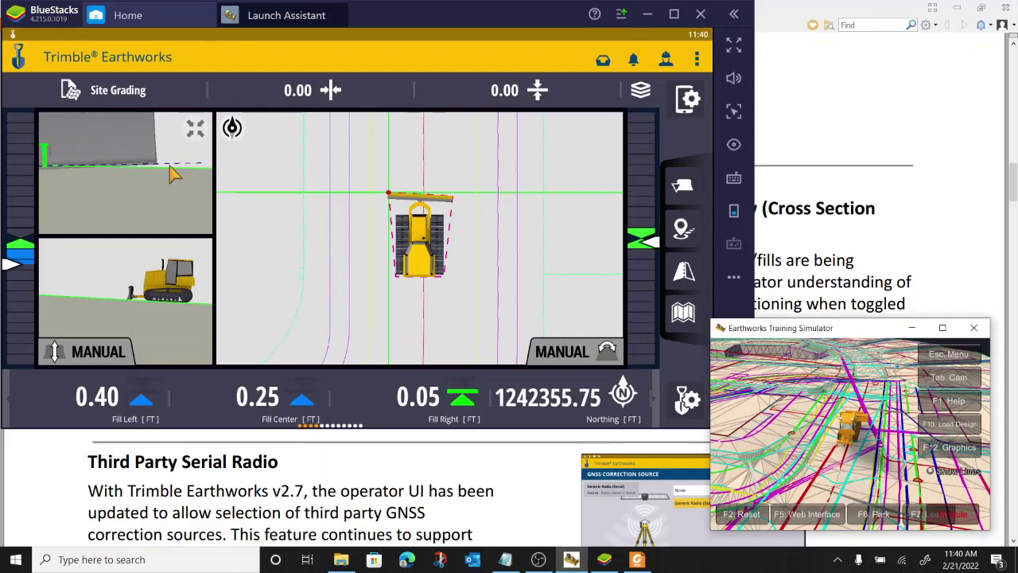
{"action": "left_click", "coordinate": [808, 476]}
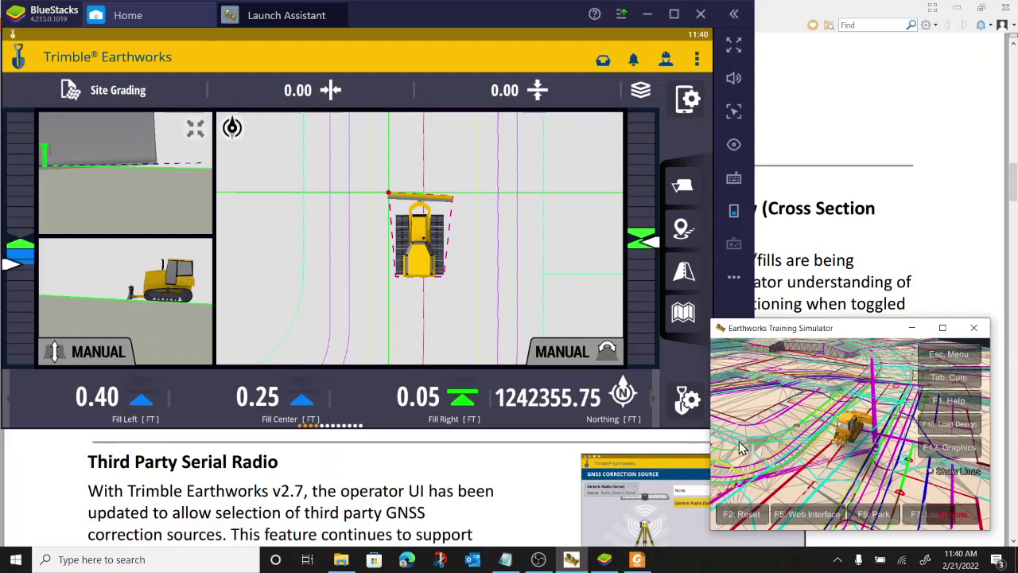
{"action": "key", "text": "a"}
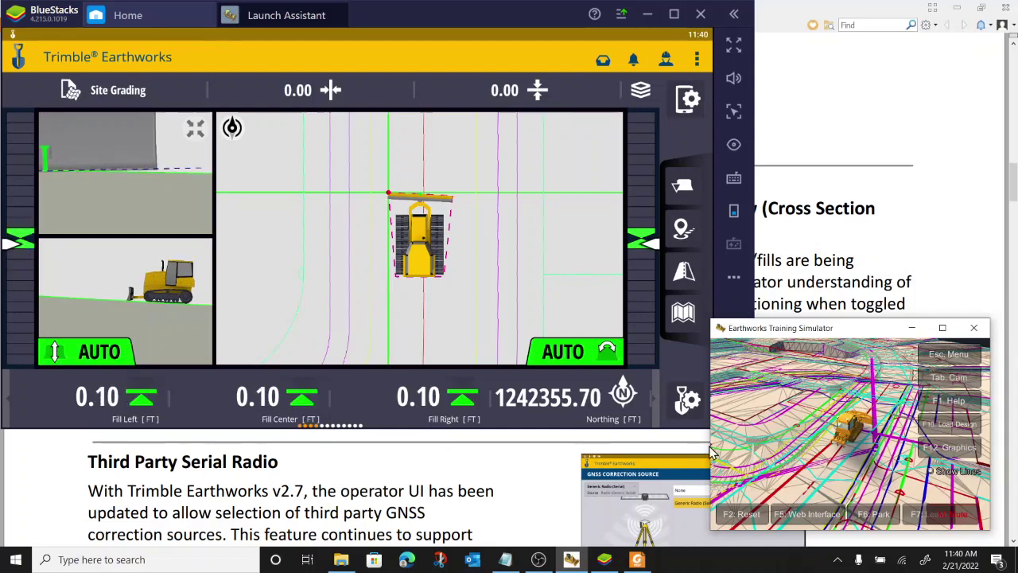
{"action": "left_click", "coordinate": [869, 234]}
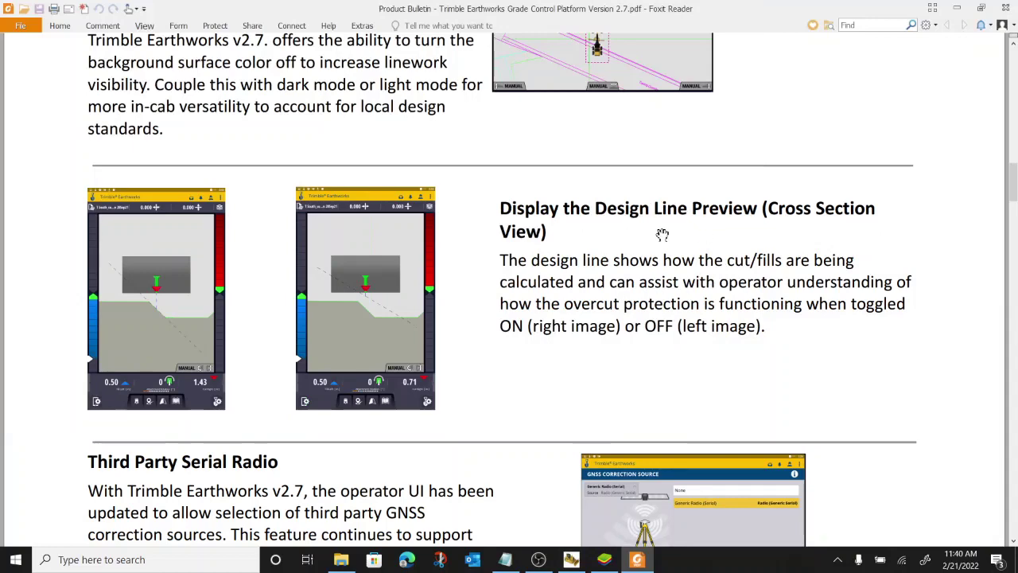
Scroll past Third Party Serial Radio to the Excavator Updates tilt rotator section
{"action": "scroll", "coordinate": [530, 262], "scroll_direction": "down", "scroll_amount": 5}
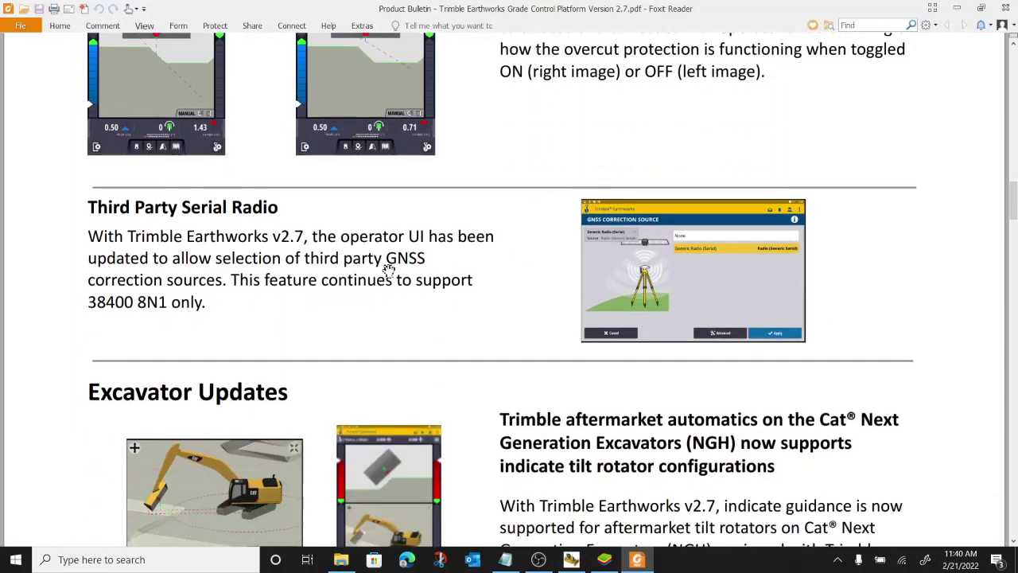
{"action": "scroll", "coordinate": [389, 271], "scroll_direction": "down", "scroll_amount": 1}
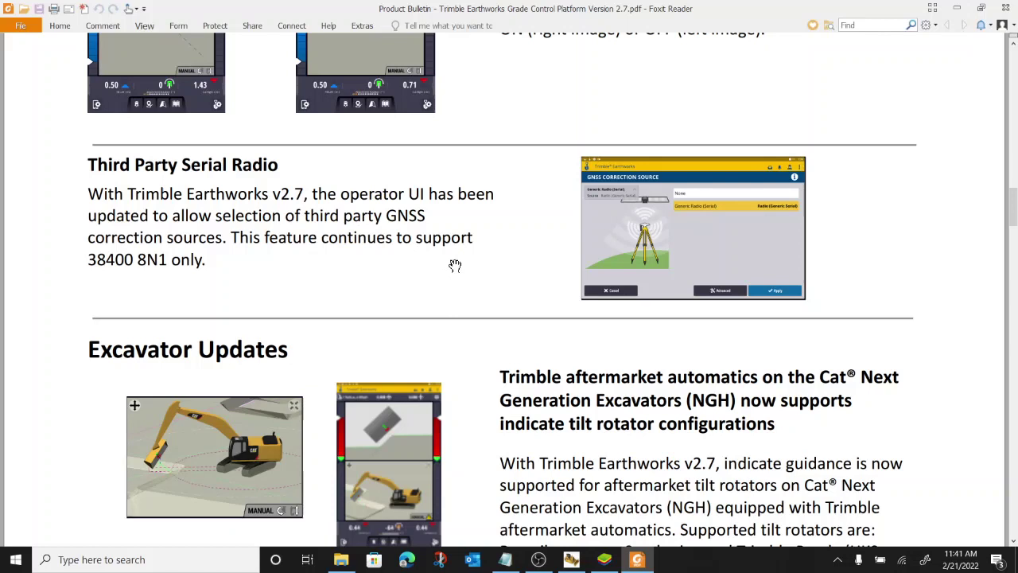
{"action": "scroll", "coordinate": [455, 265], "scroll_direction": "down", "scroll_amount": 5}
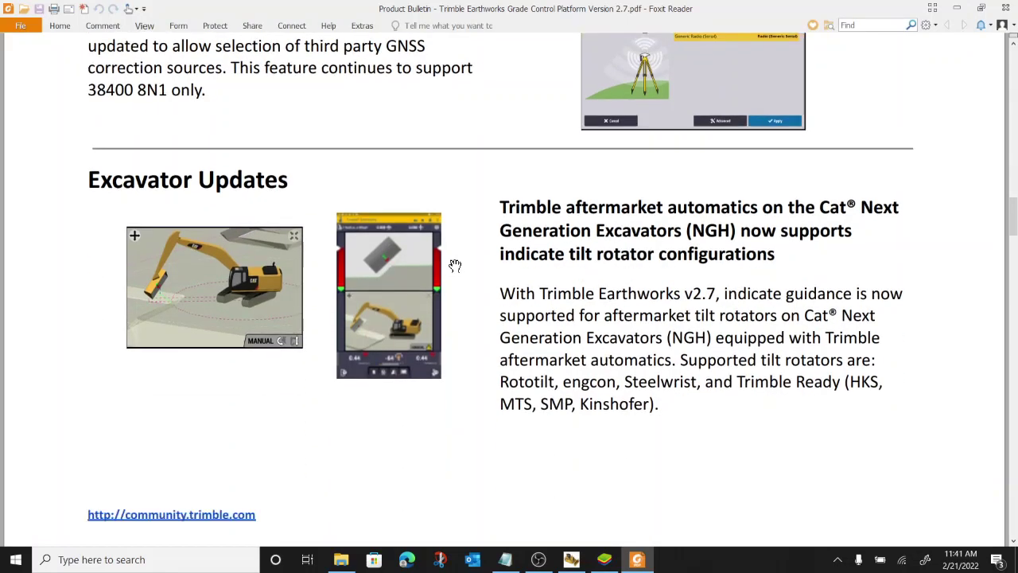
Scroll onto the next page, past Improved HEX Autos, to Dozer Updates on Latch to Grade
{"action": "scroll", "coordinate": [455, 265], "scroll_direction": "down", "scroll_amount": 1}
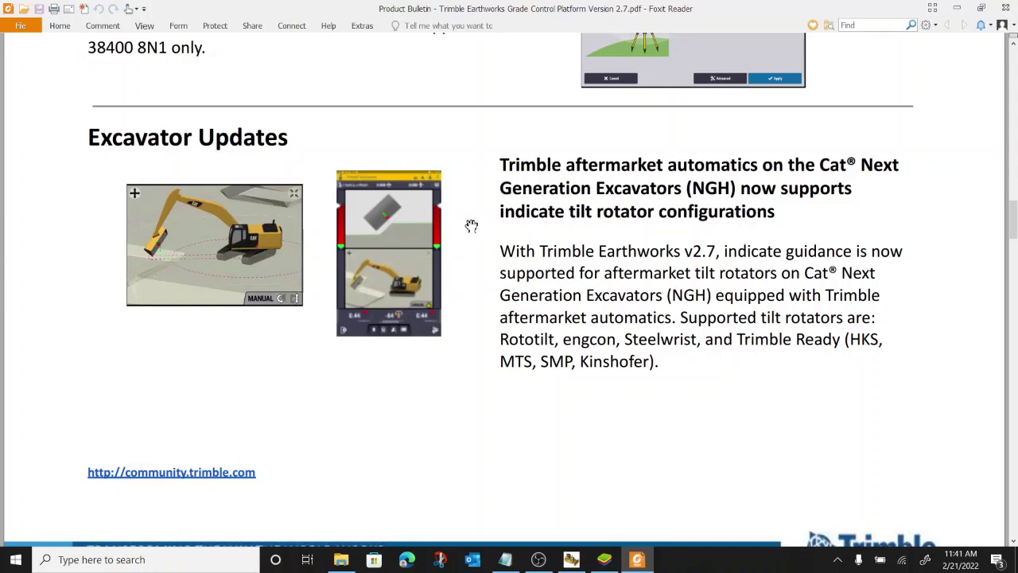
{"action": "scroll", "coordinate": [472, 226], "scroll_direction": "down", "scroll_amount": 2}
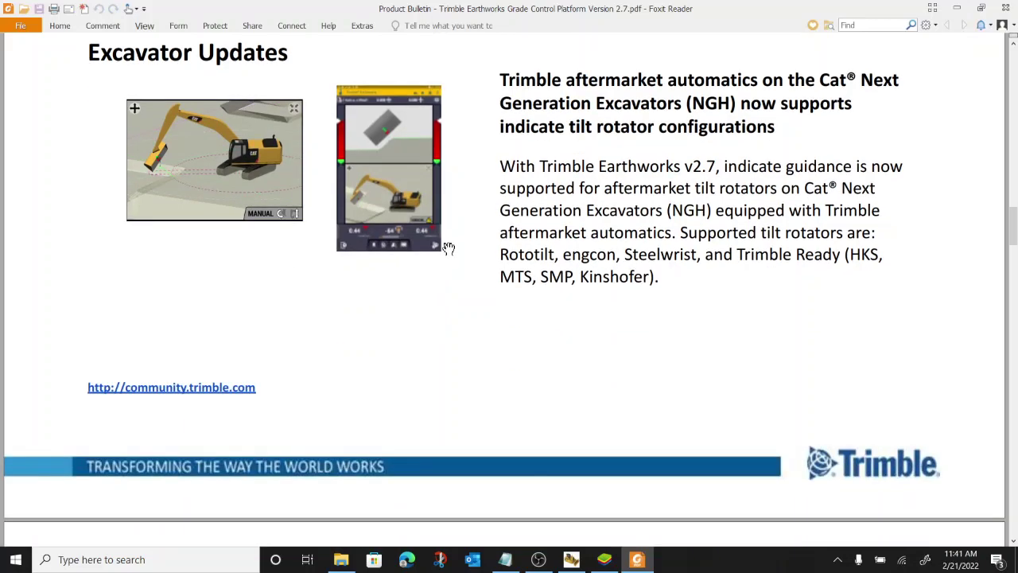
{"action": "scroll", "coordinate": [486, 268], "scroll_direction": "down", "scroll_amount": 7}
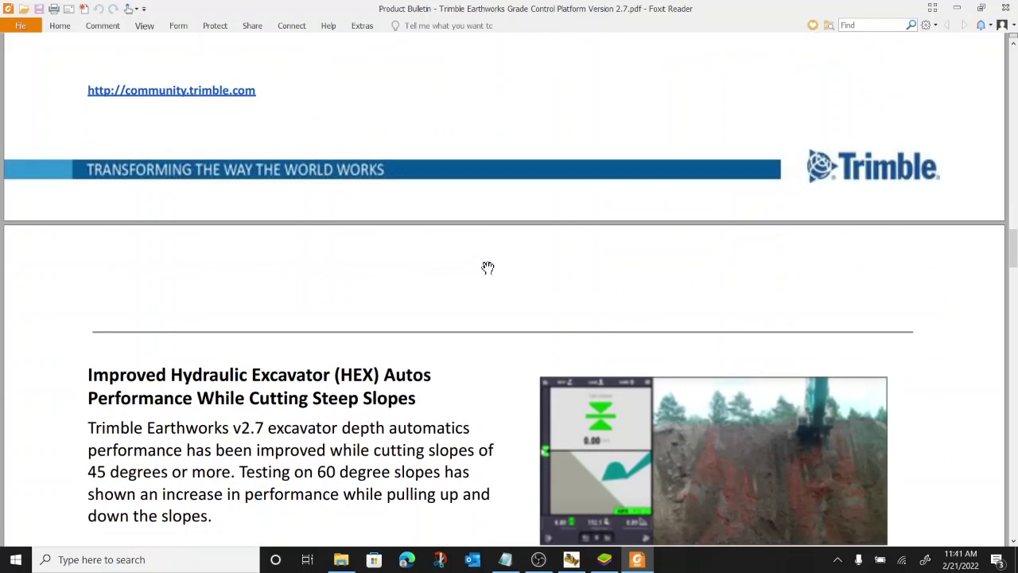
{"action": "scroll", "coordinate": [488, 268], "scroll_direction": "down", "scroll_amount": 1}
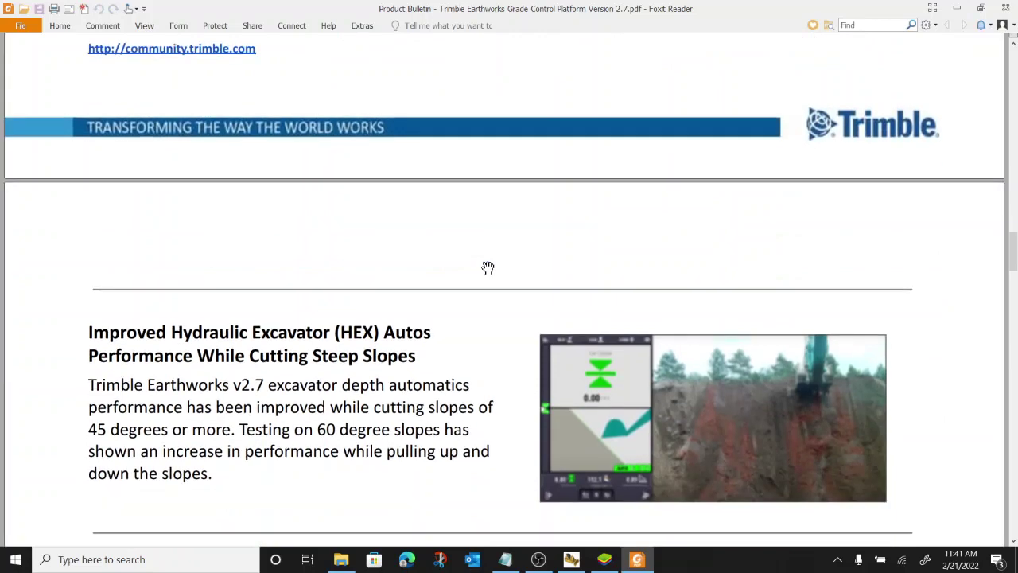
{"action": "scroll", "coordinate": [487, 267], "scroll_direction": "down", "scroll_amount": 1, "text": "ctrl"}
{"action": "scroll", "coordinate": [486, 269], "scroll_direction": "down", "scroll_amount": 1}
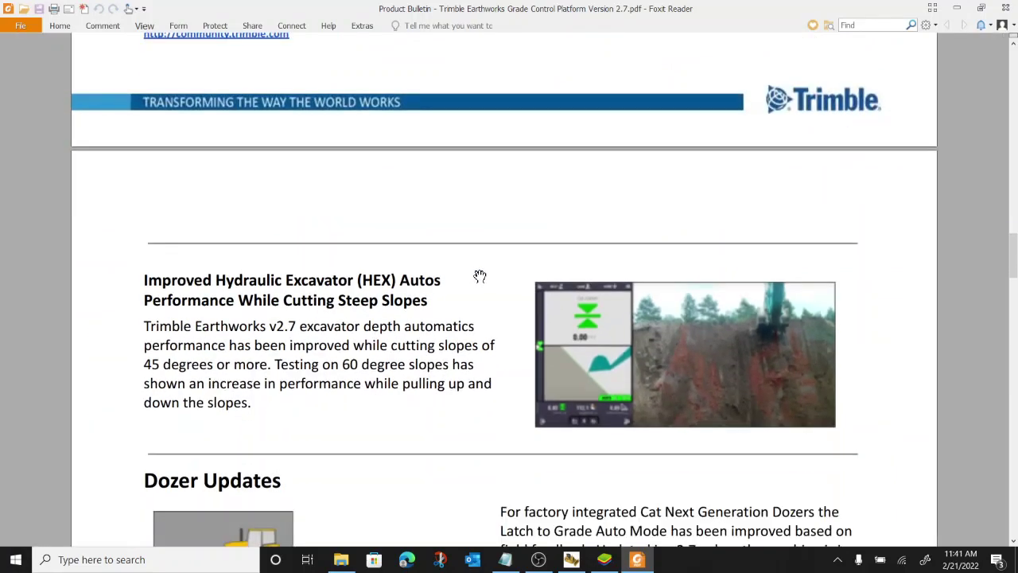
{"action": "scroll", "coordinate": [473, 302], "scroll_direction": "down", "scroll_amount": 4}
{"action": "scroll", "coordinate": [473, 302], "scroll_direction": "down", "scroll_amount": 2}
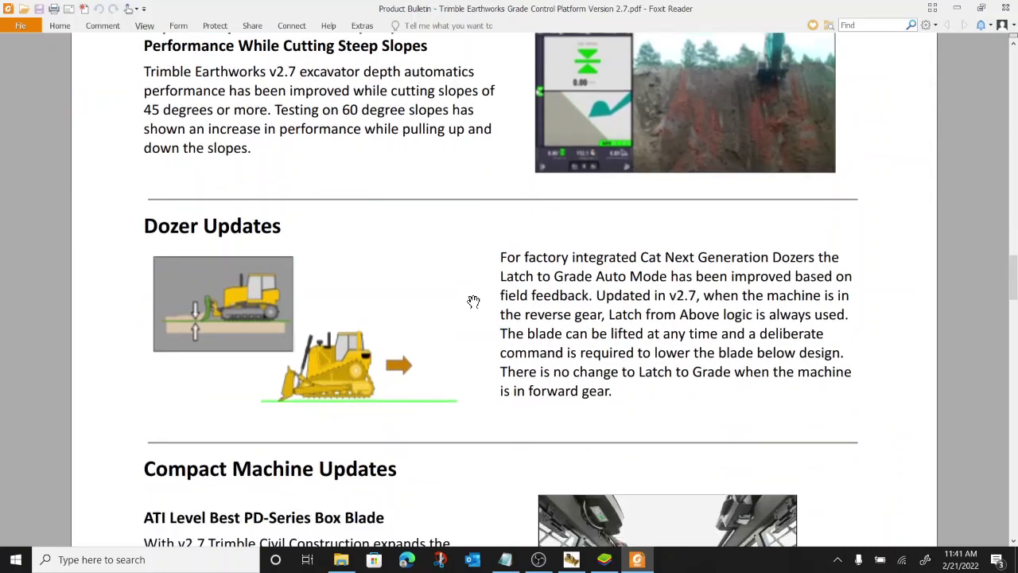
Scroll to Compact Machine Updates on dual GNSS for the ATI Level Best PD-Series Box Blade
{"action": "scroll", "coordinate": [473, 302], "scroll_direction": "down", "scroll_amount": 3}
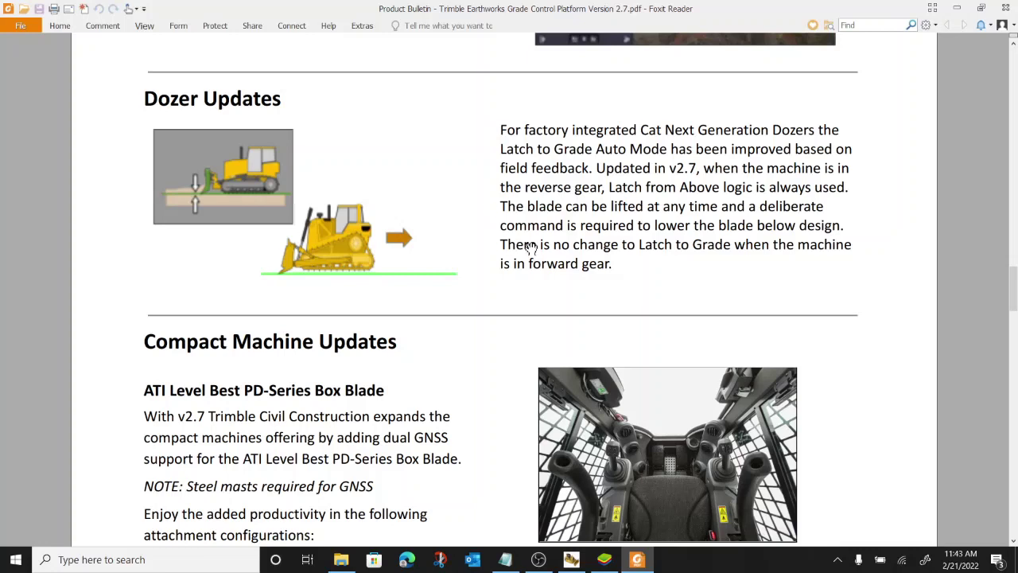
{"action": "scroll", "coordinate": [531, 227], "scroll_direction": "down", "scroll_amount": 1}
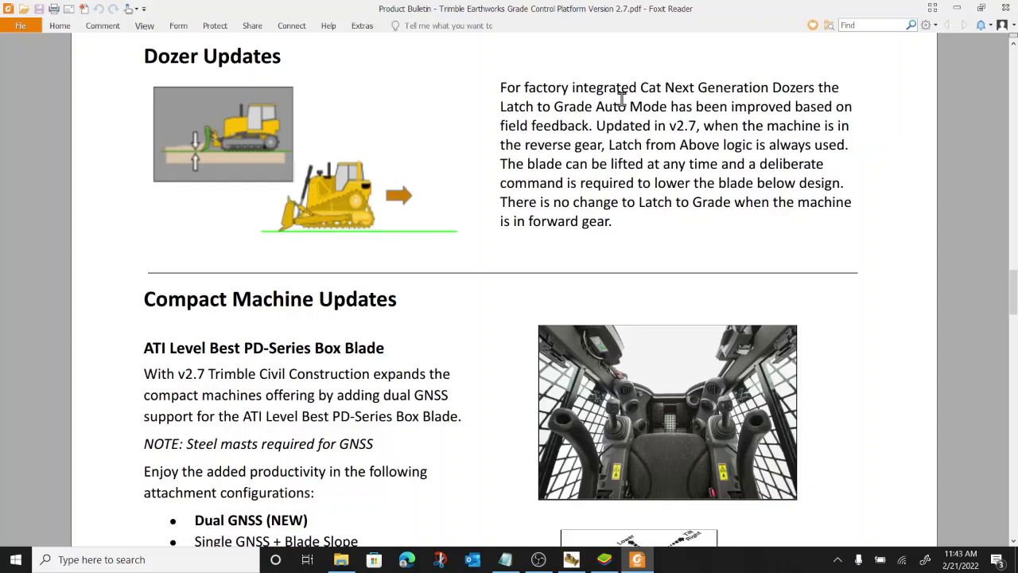
{"action": "scroll", "coordinate": [531, 145], "scroll_direction": "down", "scroll_amount": 1}
Scroll past the attachment configuration list and page footer to the Dynapac ECM compactor section
{"action": "scroll", "coordinate": [493, 151], "scroll_direction": "down", "scroll_amount": 2}
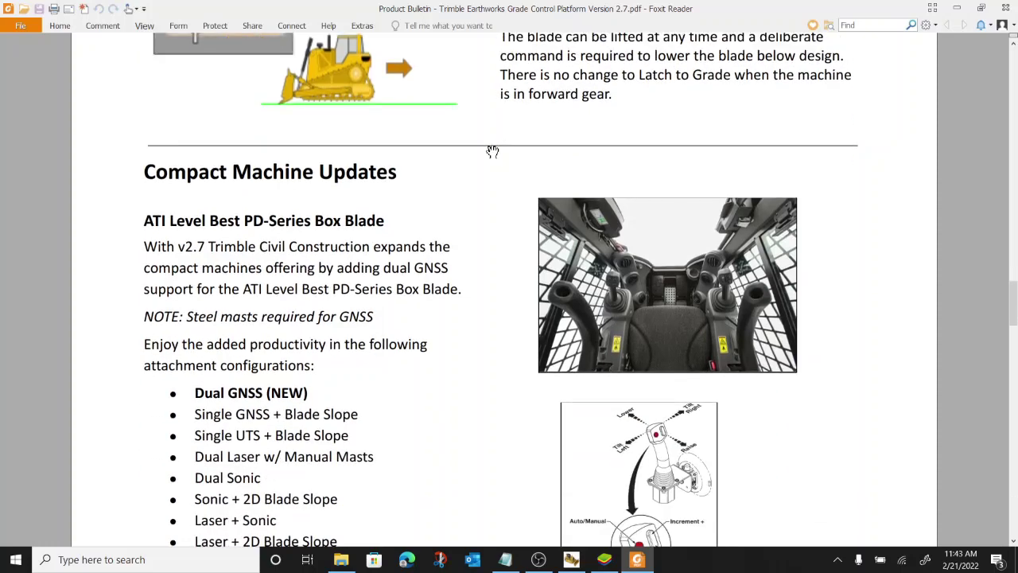
{"action": "scroll", "coordinate": [493, 151], "scroll_direction": "down", "scroll_amount": 2}
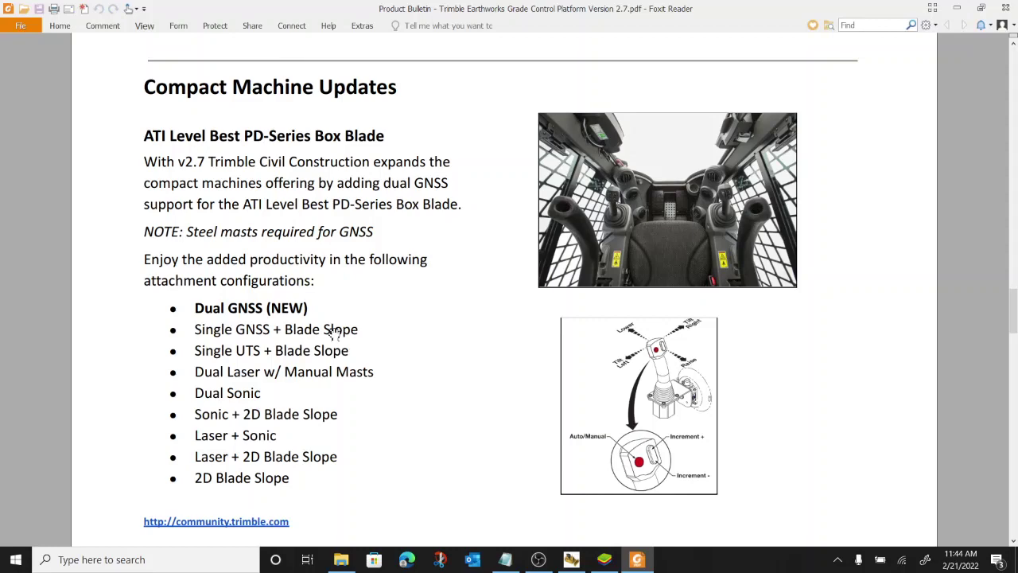
{"action": "scroll", "coordinate": [334, 322], "scroll_direction": "down", "scroll_amount": 1}
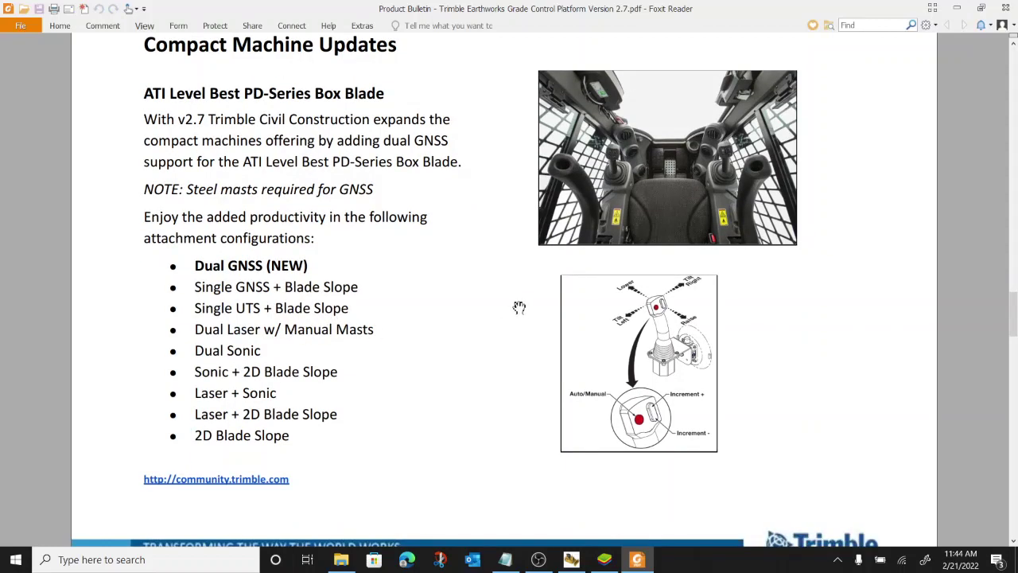
{"action": "scroll", "coordinate": [508, 296], "scroll_direction": "down", "scroll_amount": 1}
{"action": "scroll", "coordinate": [507, 296], "scroll_direction": "down", "scroll_amount": 6}
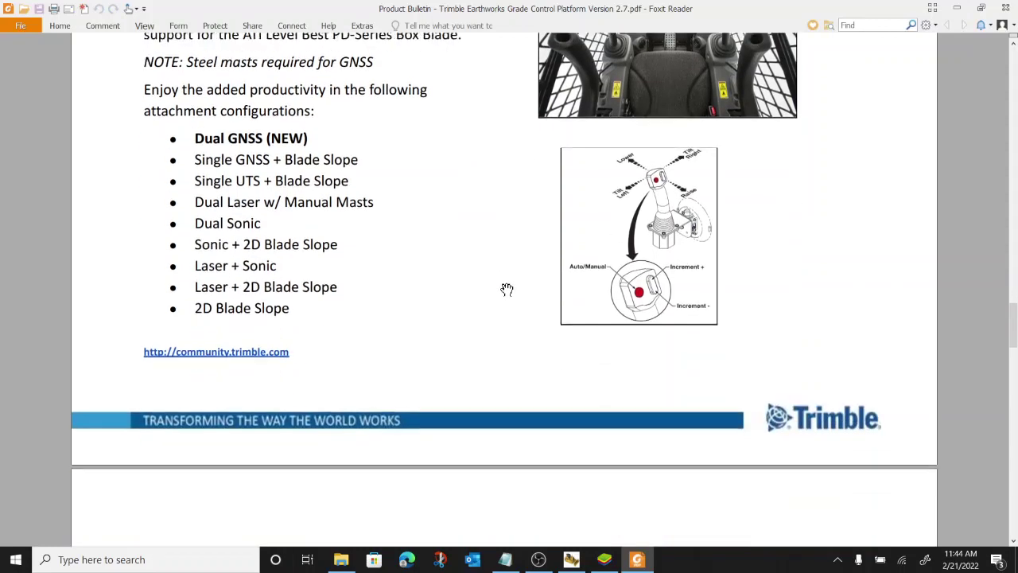
{"action": "scroll", "coordinate": [500, 275], "scroll_direction": "down", "scroll_amount": 5}
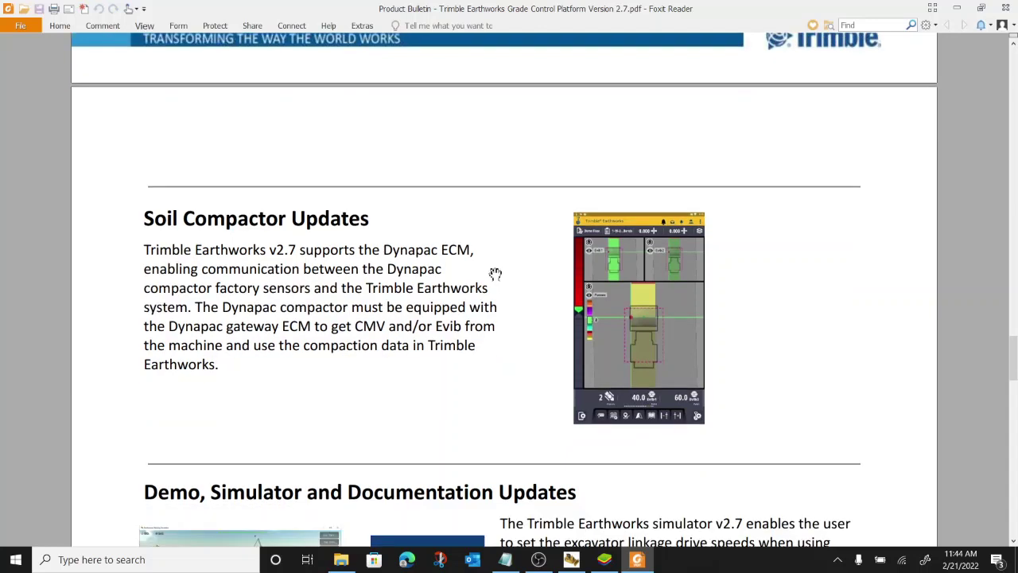
Scroll down to the simulator v2.7 and Earthworks Assistant notes and the More Information section
{"action": "scroll", "coordinate": [490, 269], "scroll_direction": "down", "scroll_amount": 1}
{"action": "scroll", "coordinate": [490, 269], "scroll_direction": "down", "scroll_amount": 1}
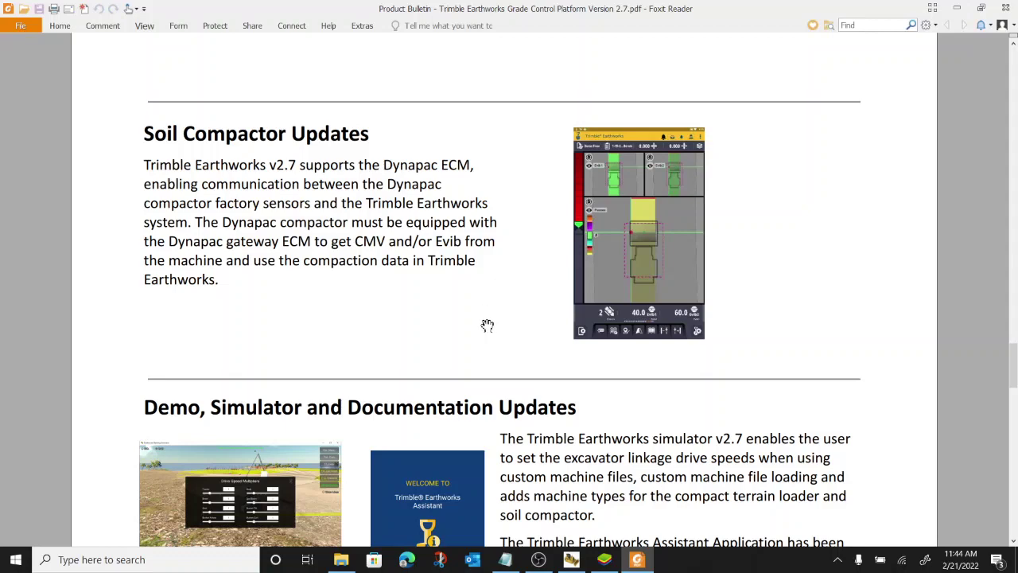
{"action": "scroll", "coordinate": [484, 323], "scroll_direction": "down", "scroll_amount": 3}
{"action": "scroll", "coordinate": [667, 364], "scroll_direction": "down", "scroll_amount": 4}
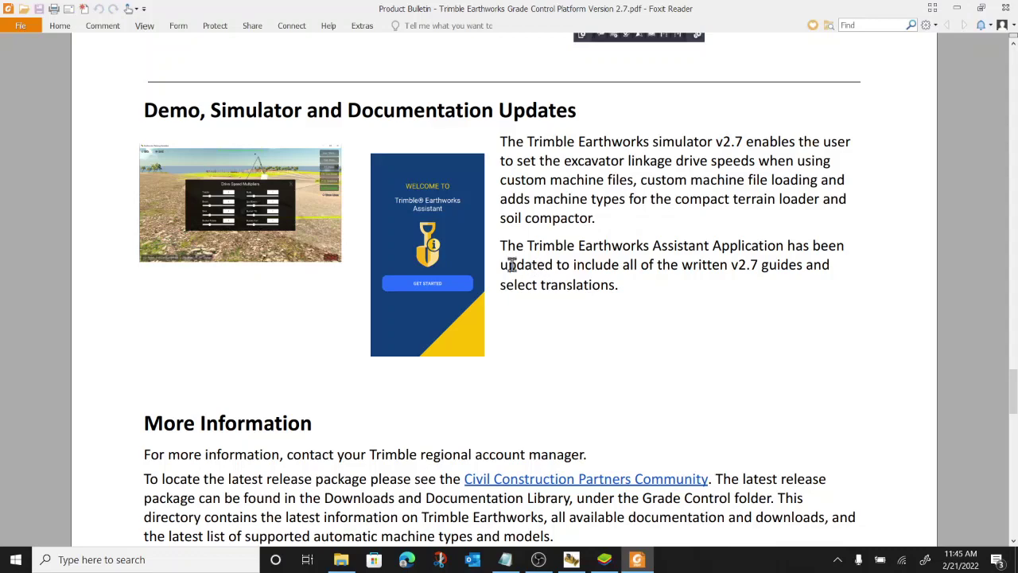
Scroll to the document's end, zoom out, and return to page 2 with Excavator Updates visible
{"action": "scroll", "coordinate": [545, 260], "scroll_direction": "down", "scroll_amount": 4}
{"action": "scroll", "coordinate": [545, 260], "scroll_direction": "down", "scroll_amount": 13}
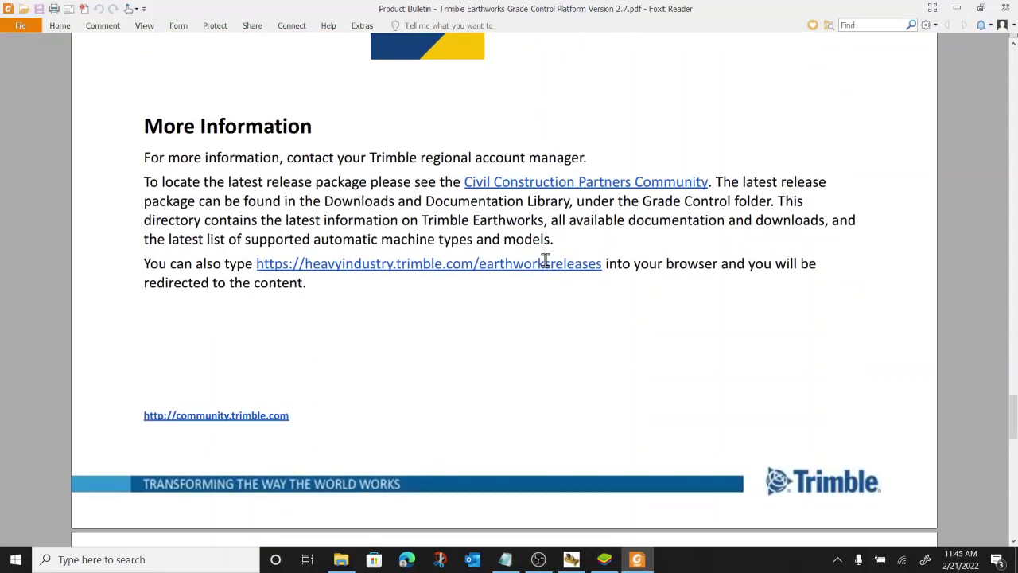
{"action": "scroll", "coordinate": [545, 330], "scroll_direction": "up", "scroll_amount": 20}
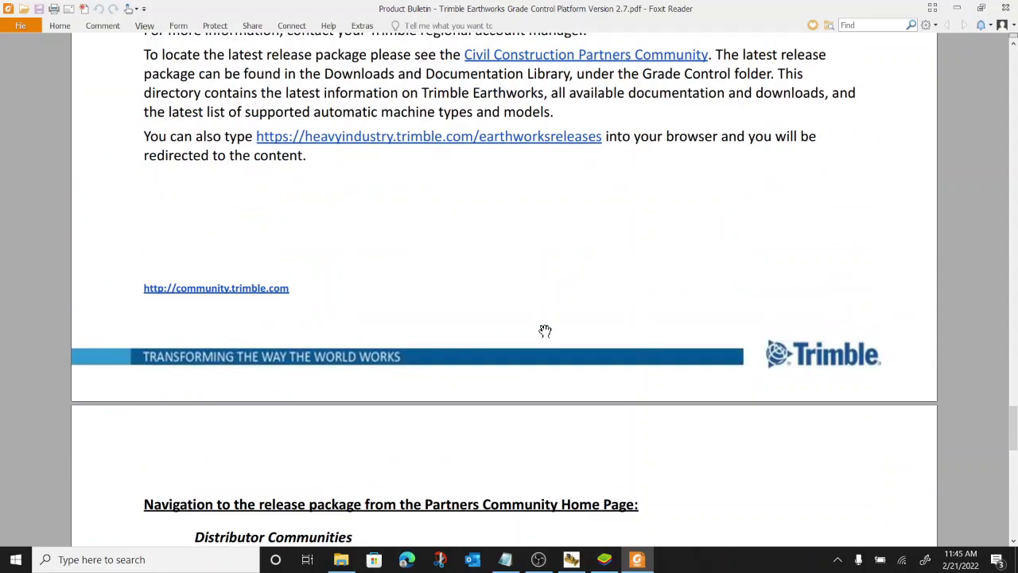
{"action": "scroll", "coordinate": [545, 330], "scroll_direction": "up", "scroll_amount": 15}
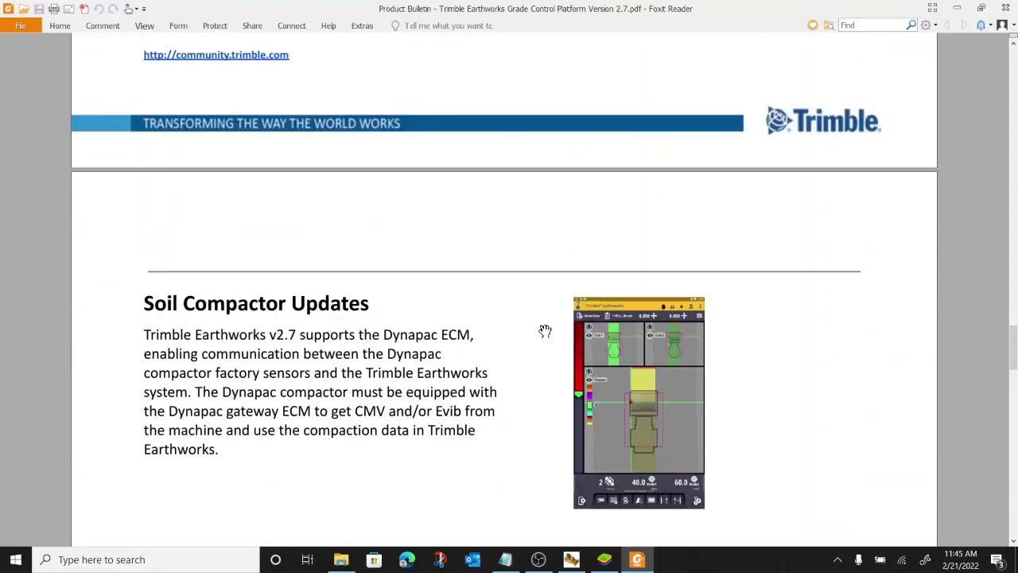
{"action": "scroll", "coordinate": [538, 330], "scroll_direction": "down", "scroll_amount": 2, "text": "ctrl"}
{"action": "scroll", "coordinate": [538, 330], "scroll_direction": "down", "scroll_amount": 1, "text": "ctrl"}
{"action": "scroll", "coordinate": [538, 330], "scroll_direction": "up", "scroll_amount": 15}
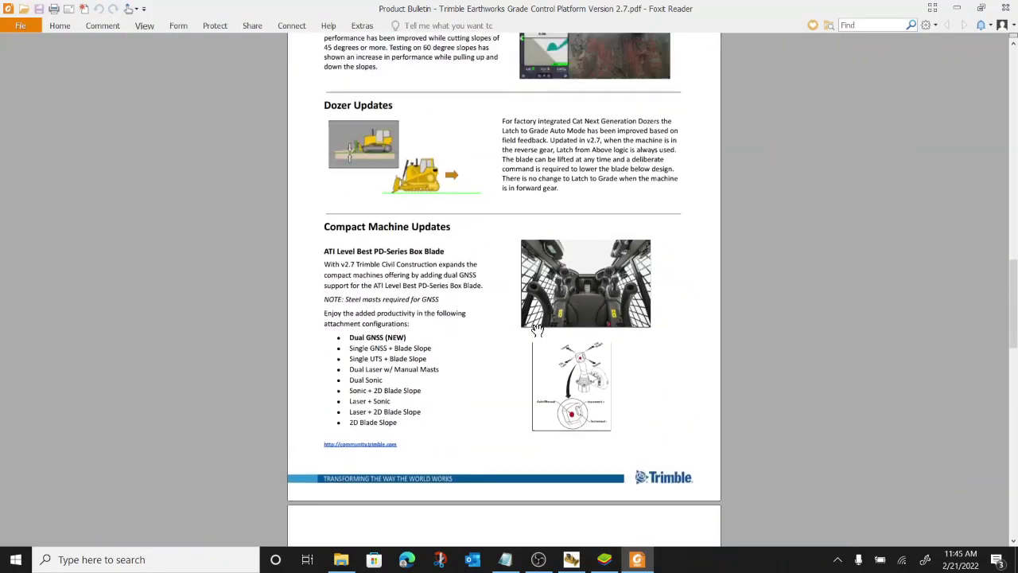
{"action": "scroll", "coordinate": [537, 317], "scroll_direction": "up", "scroll_amount": 10}
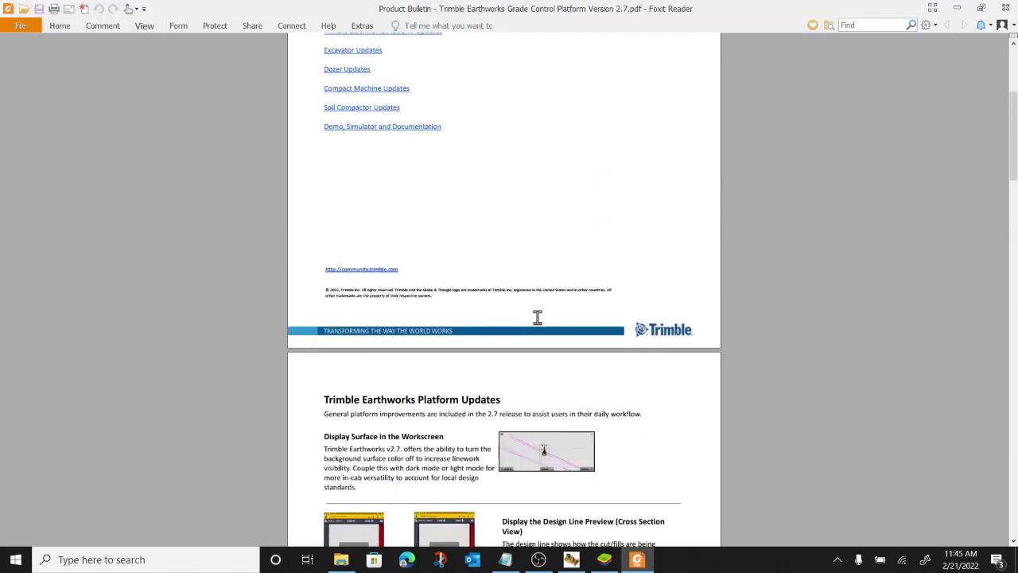
{"action": "scroll", "coordinate": [536, 316], "scroll_direction": "down", "scroll_amount": 6}
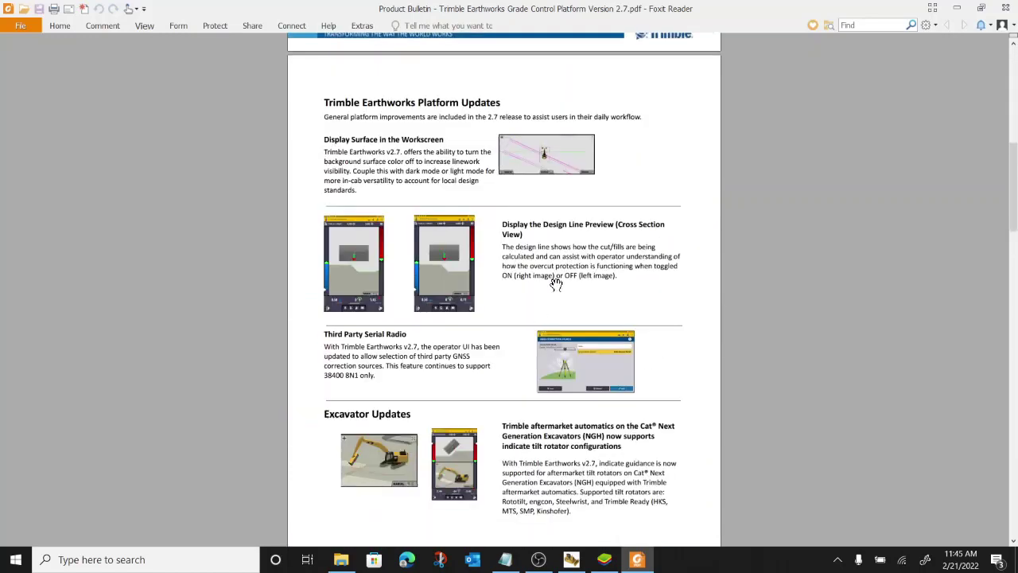